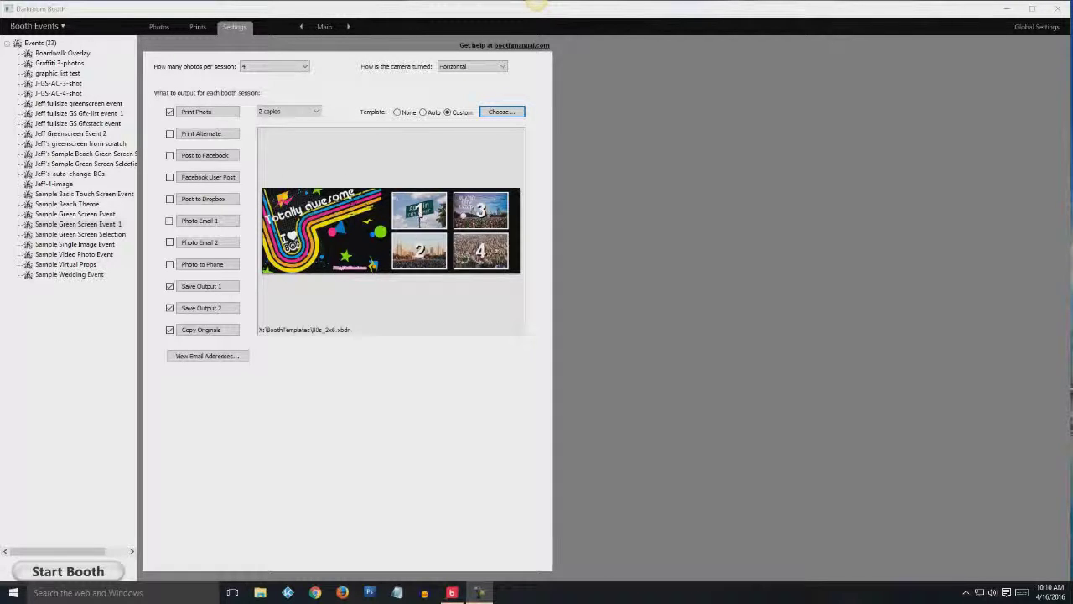
- Switch the print size to 4x6, then set it back to 2x6
click(209, 112)
click(204, 138)
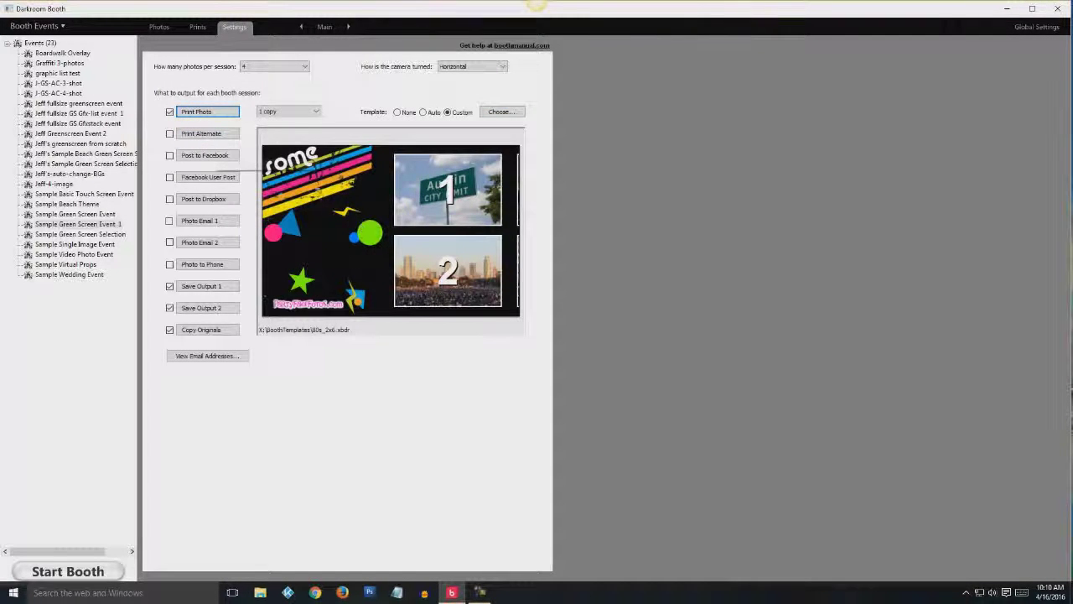
click(205, 115)
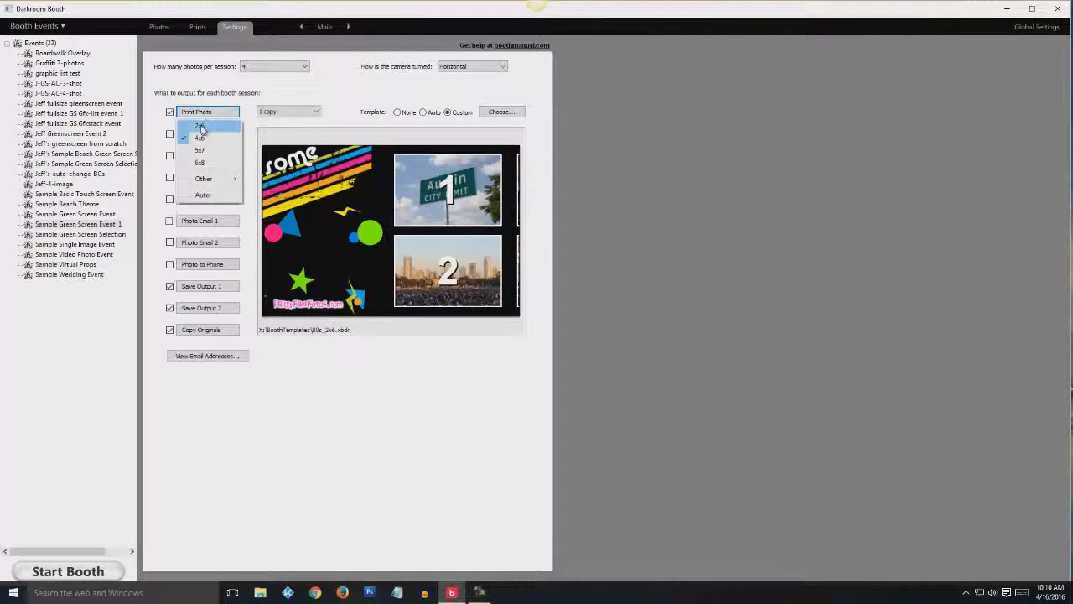
click(202, 126)
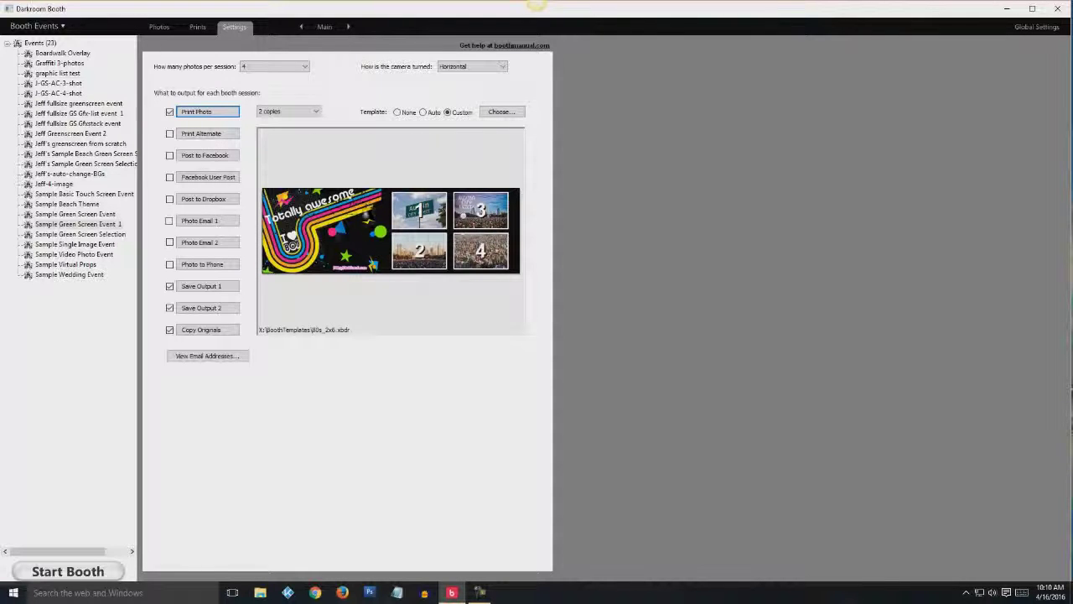
- Open the 80s template for editing and select its invite2.jpg graphic
click(501, 113)
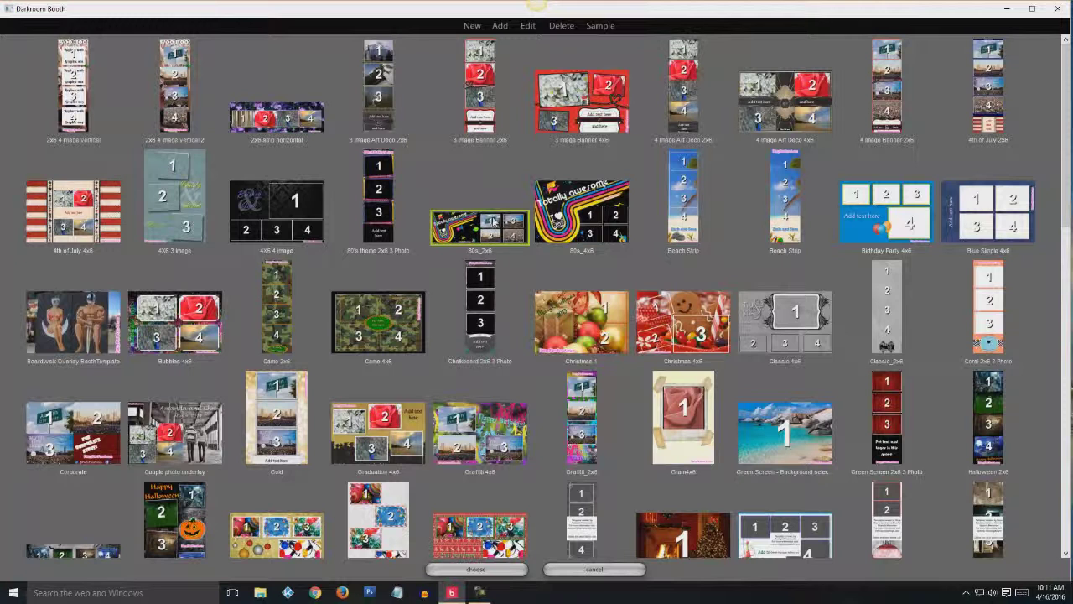
click(528, 26)
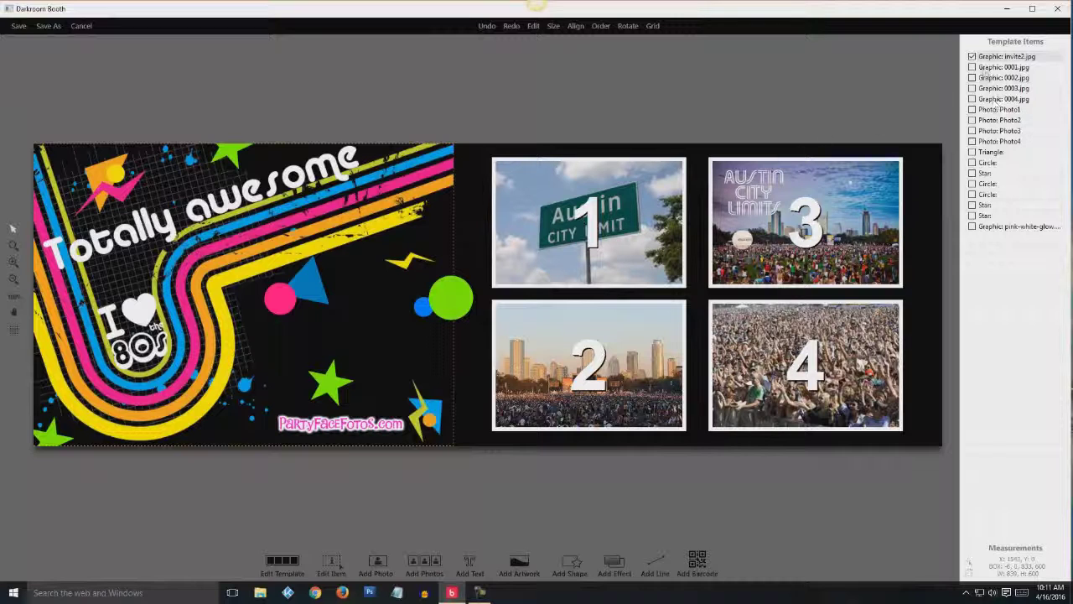
click(1004, 57)
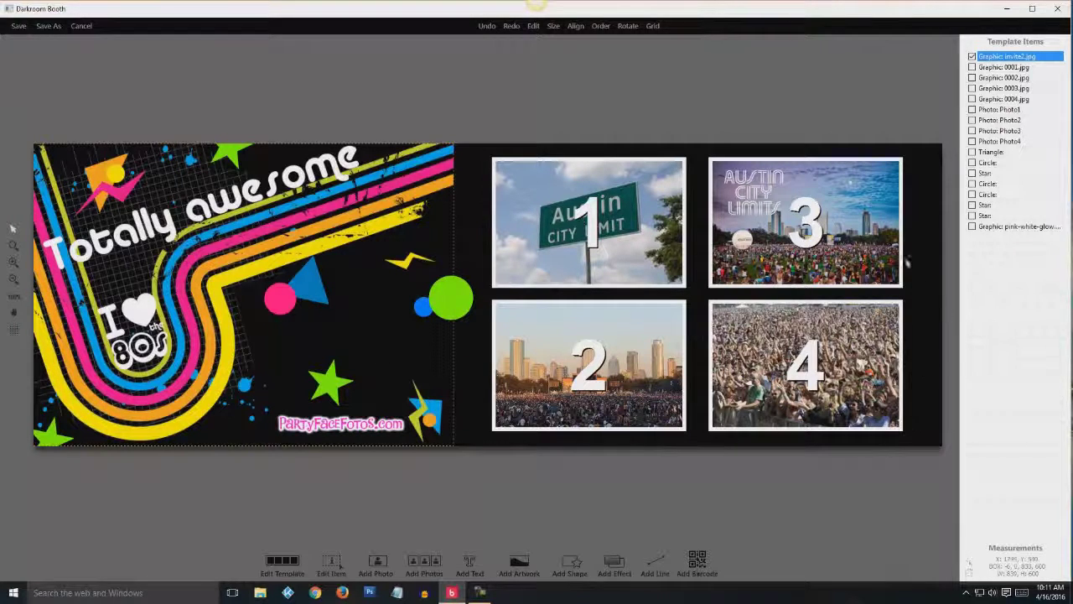
- Select the background graphics for photo slots 1 to 4, ending on slot 1's 0001.jpg
click(994, 67)
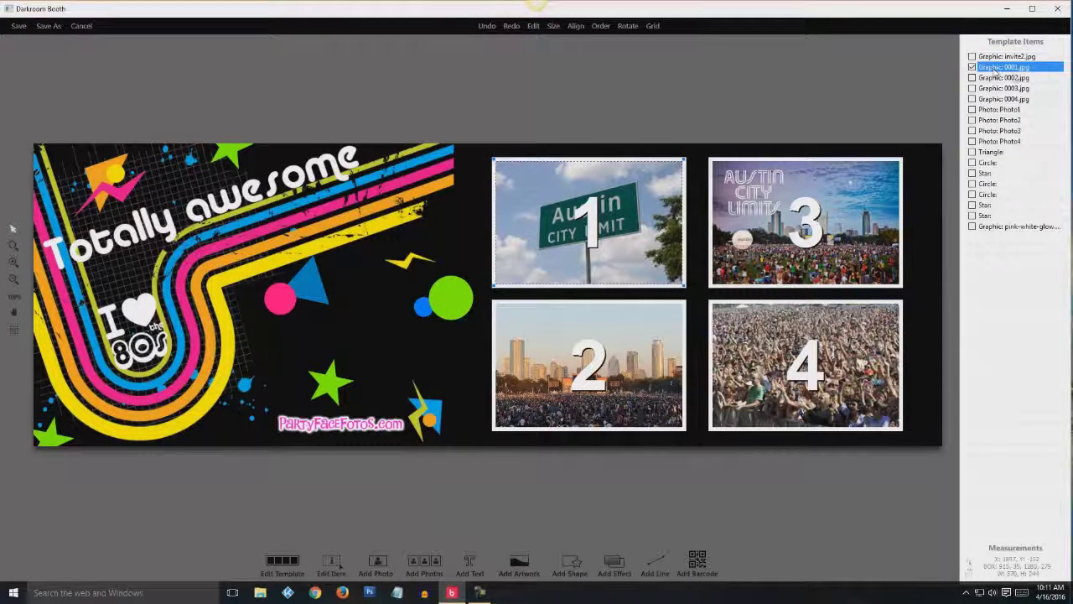
click(1020, 78)
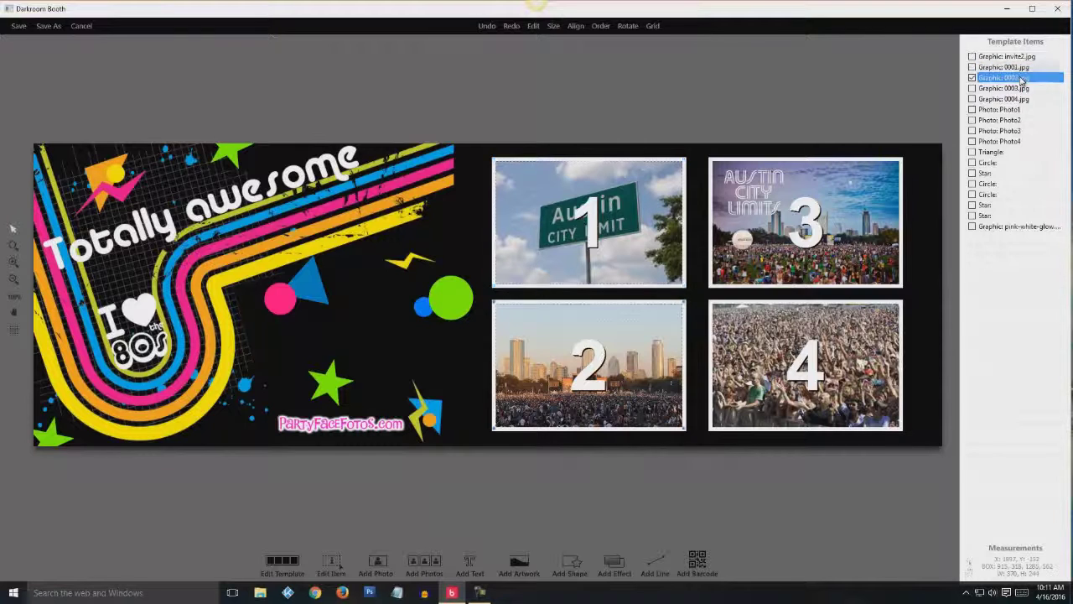
click(1019, 88)
click(1017, 99)
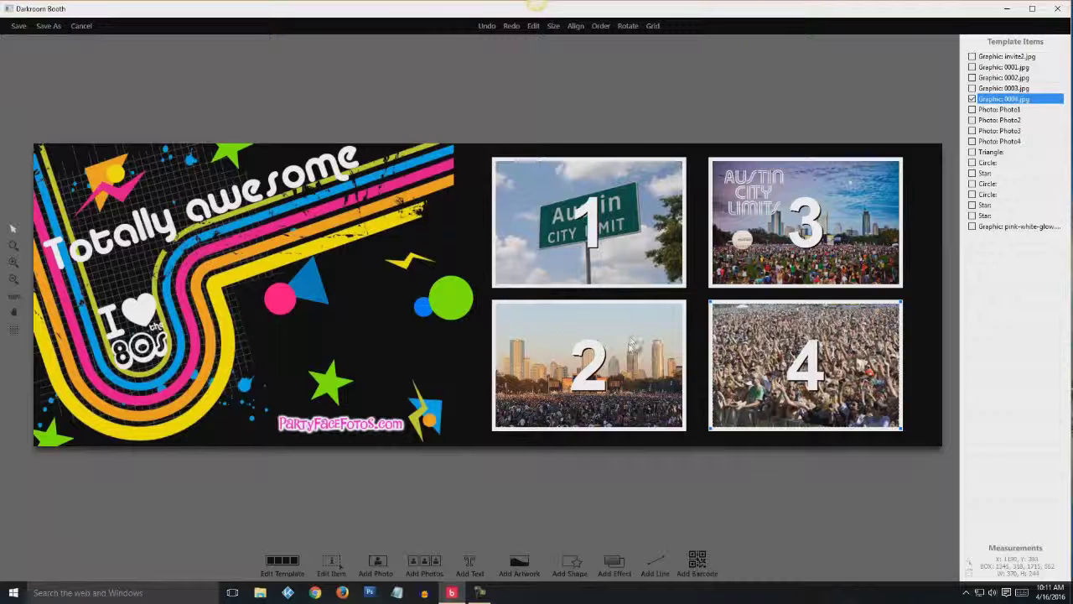
click(995, 69)
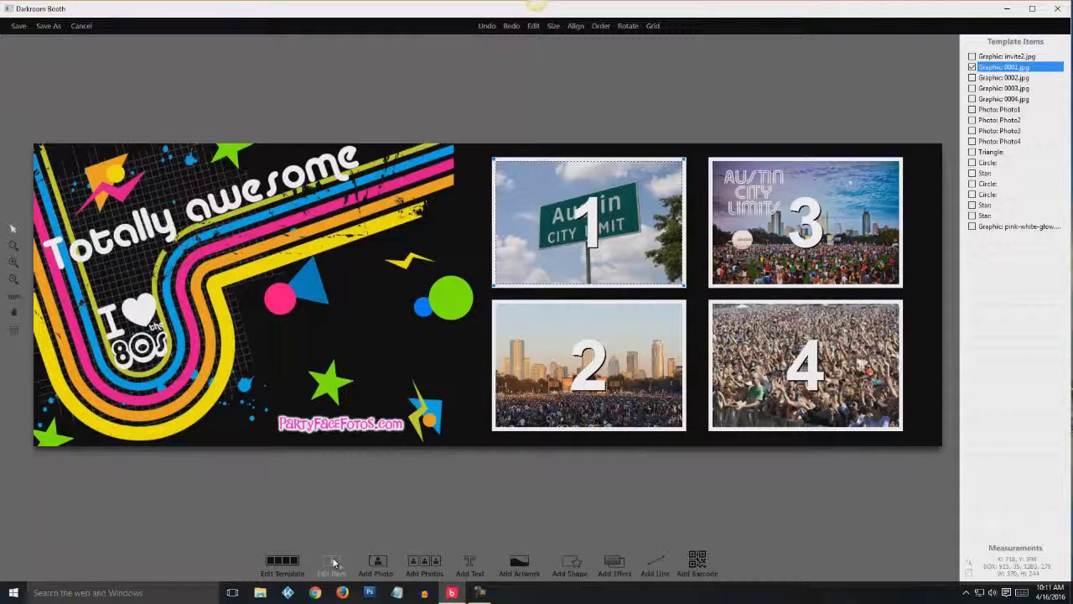
- Replace the slot 1 background image with the white flowers picture 001.jpg
click(332, 563)
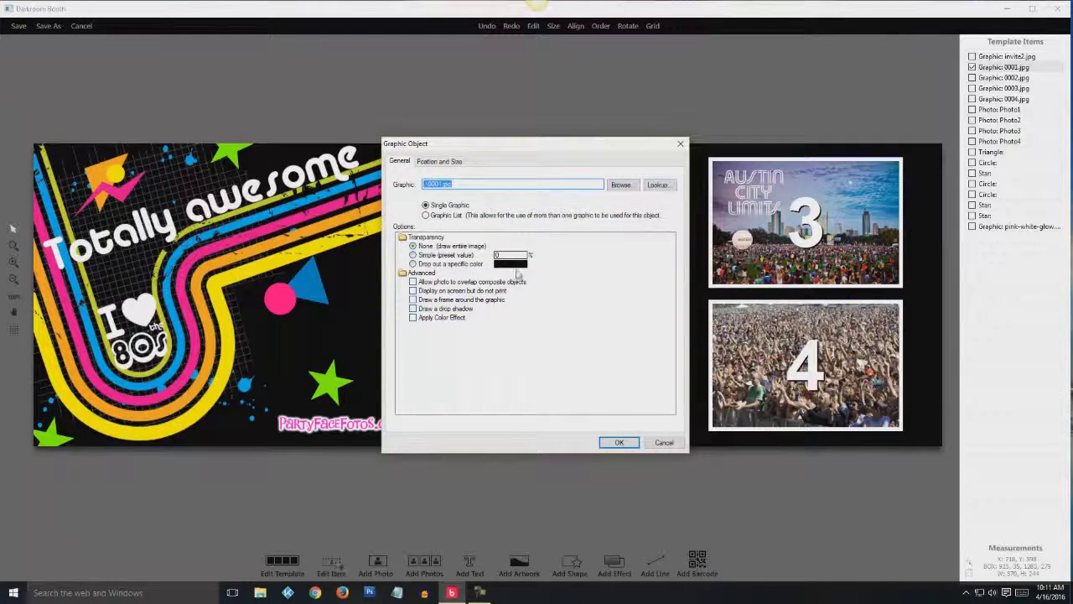
click(621, 185)
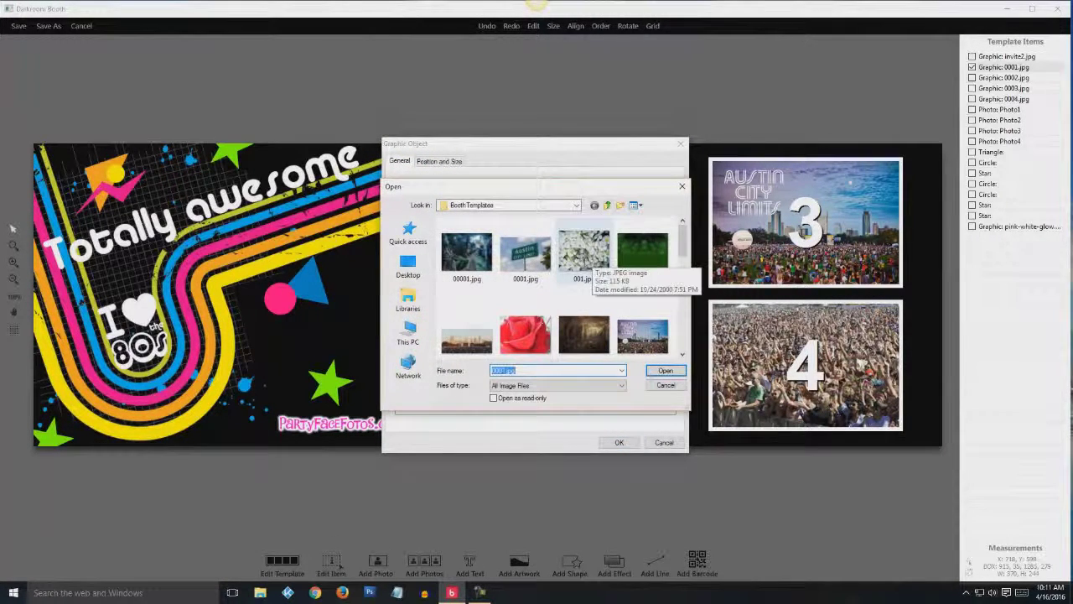
click(585, 256)
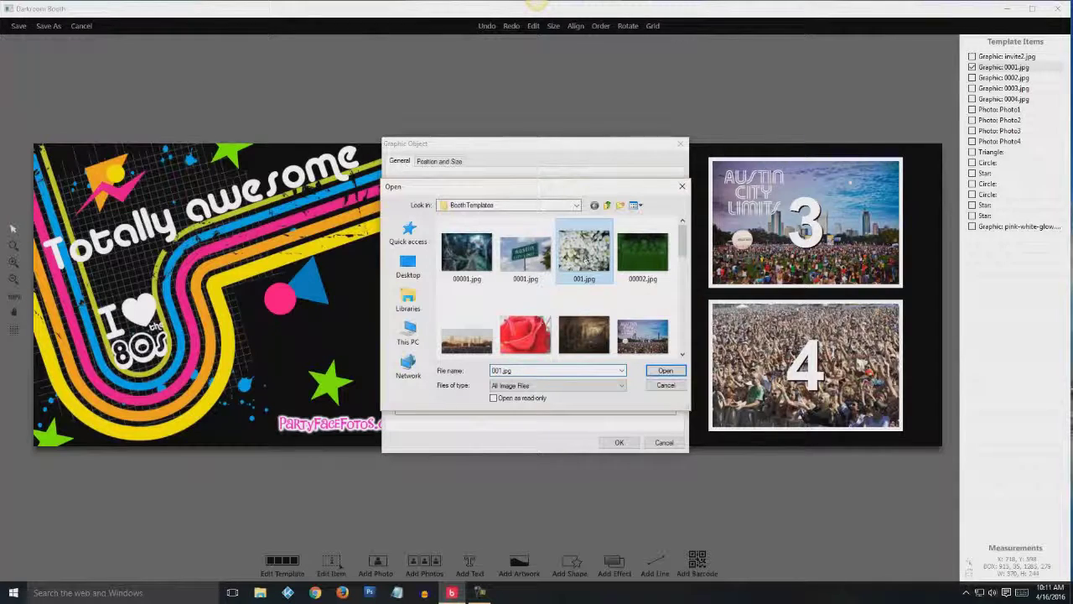
click(663, 371)
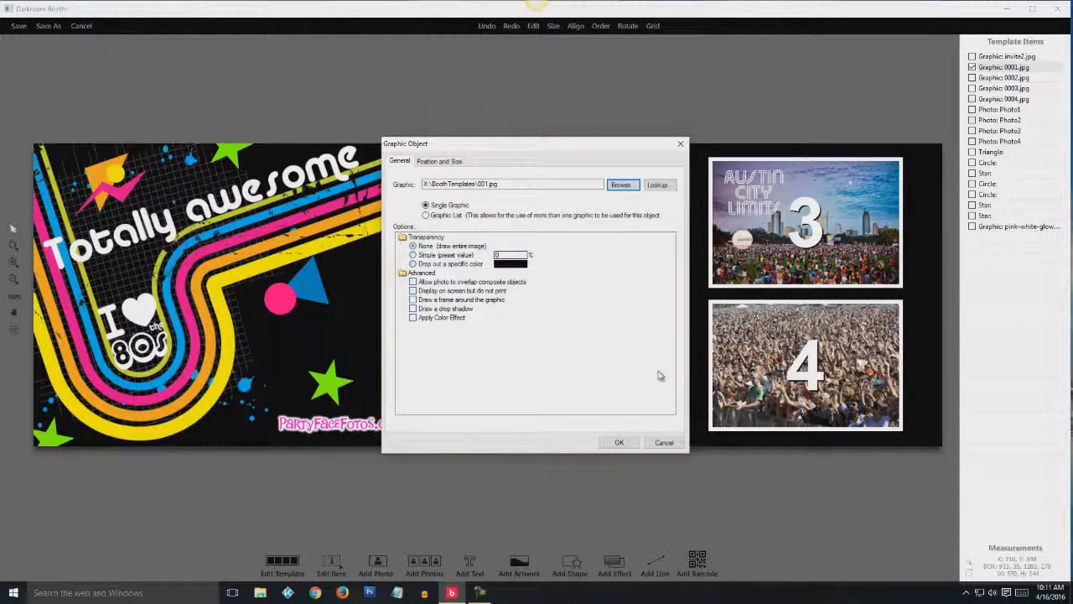
click(620, 444)
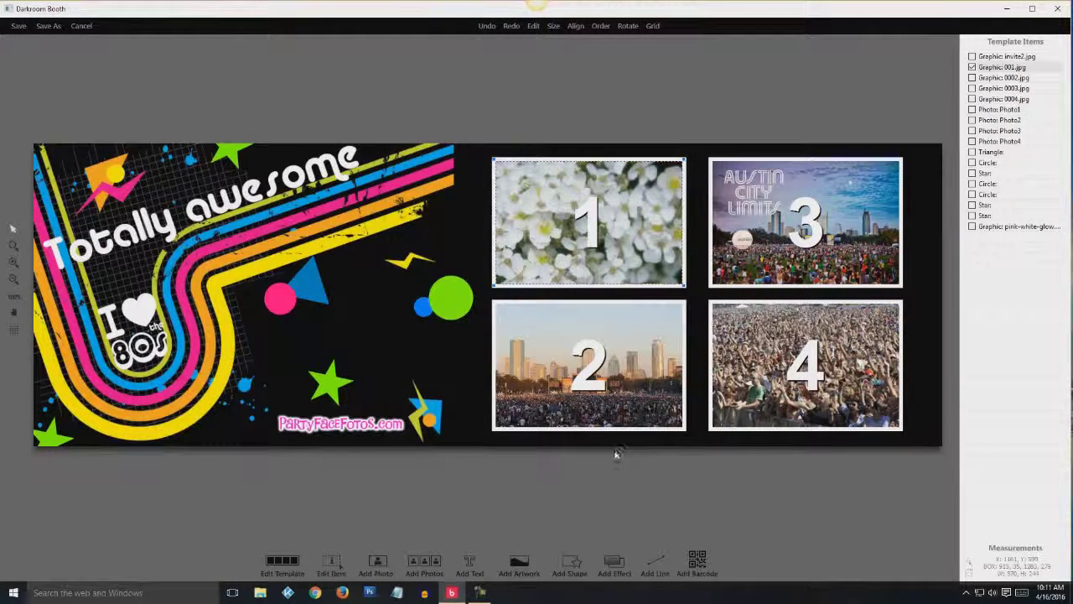
- Replace the slot 2 background image with the red rose picture 002.jpg
click(998, 77)
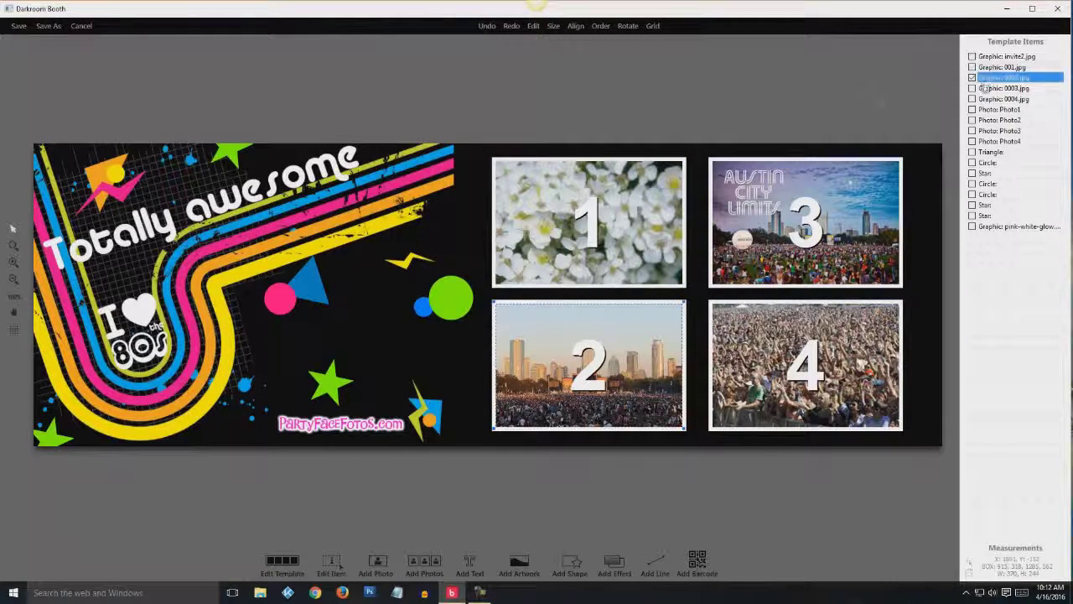
click(334, 565)
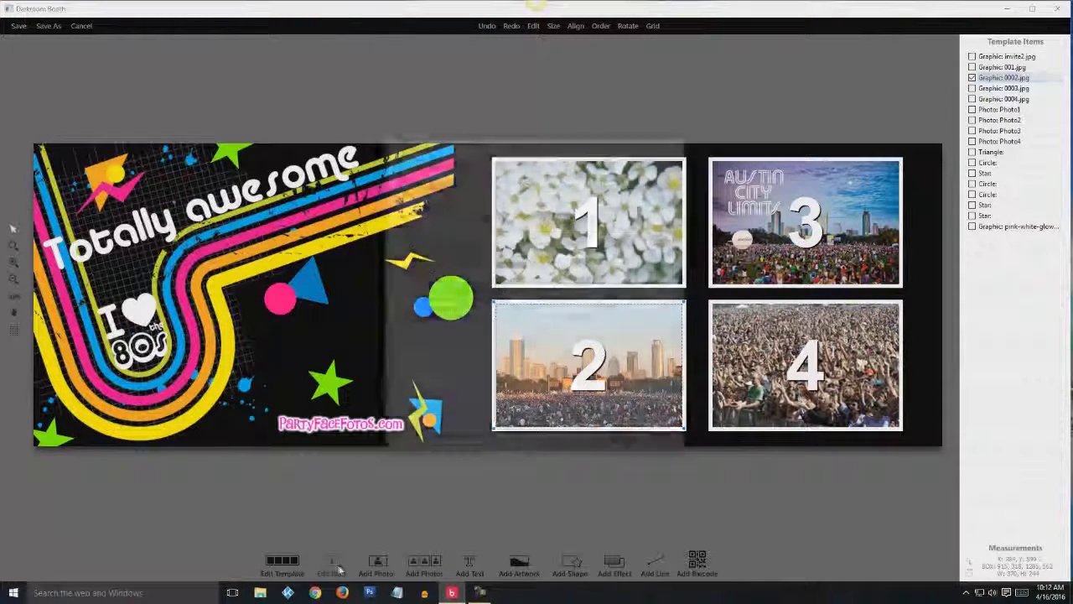
click(621, 185)
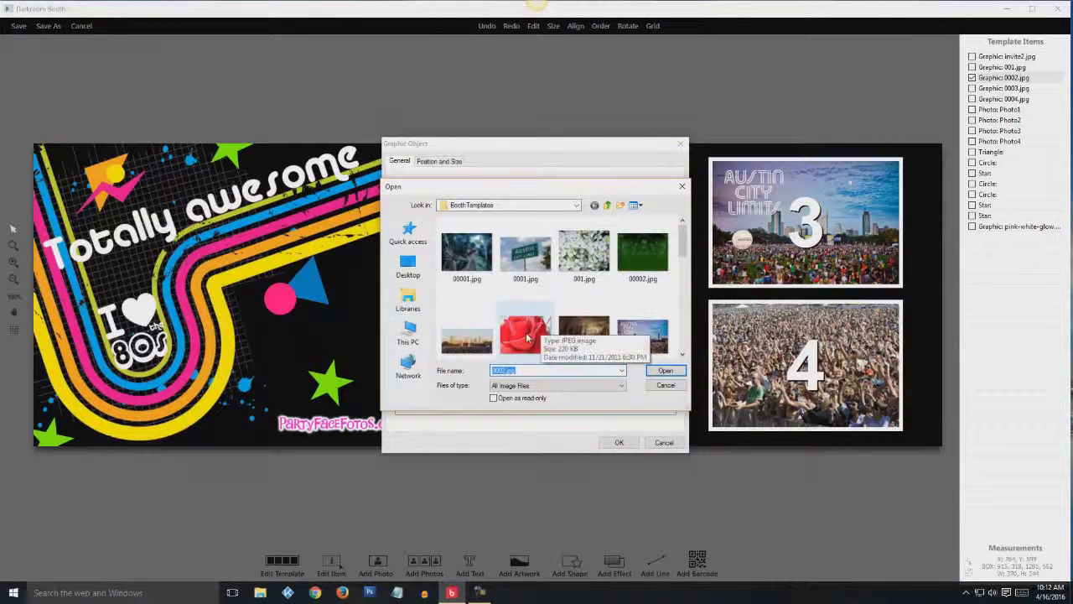
click(529, 338)
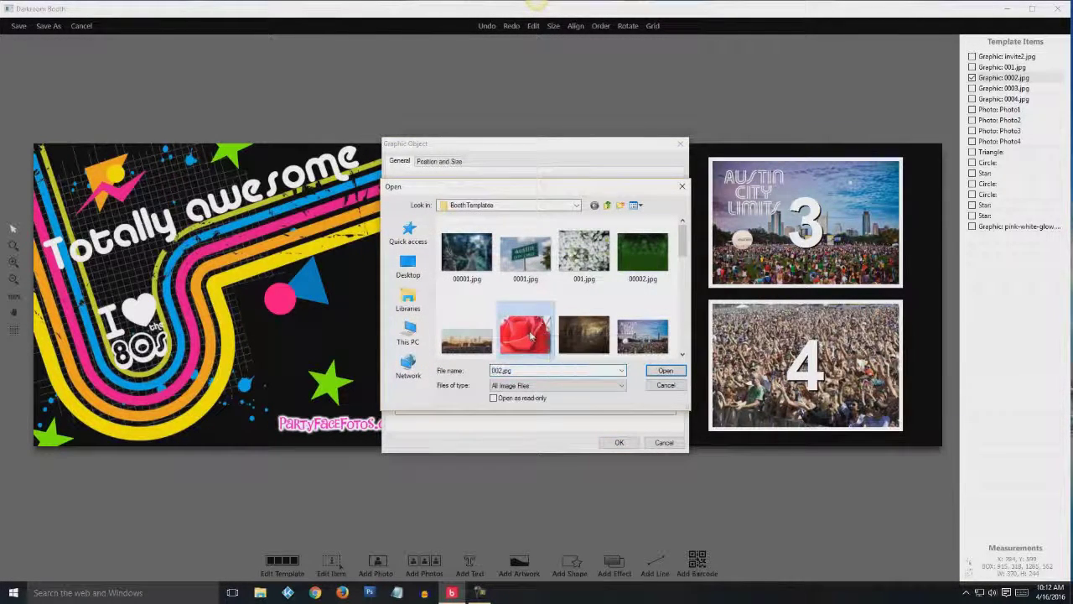
click(666, 372)
click(618, 442)
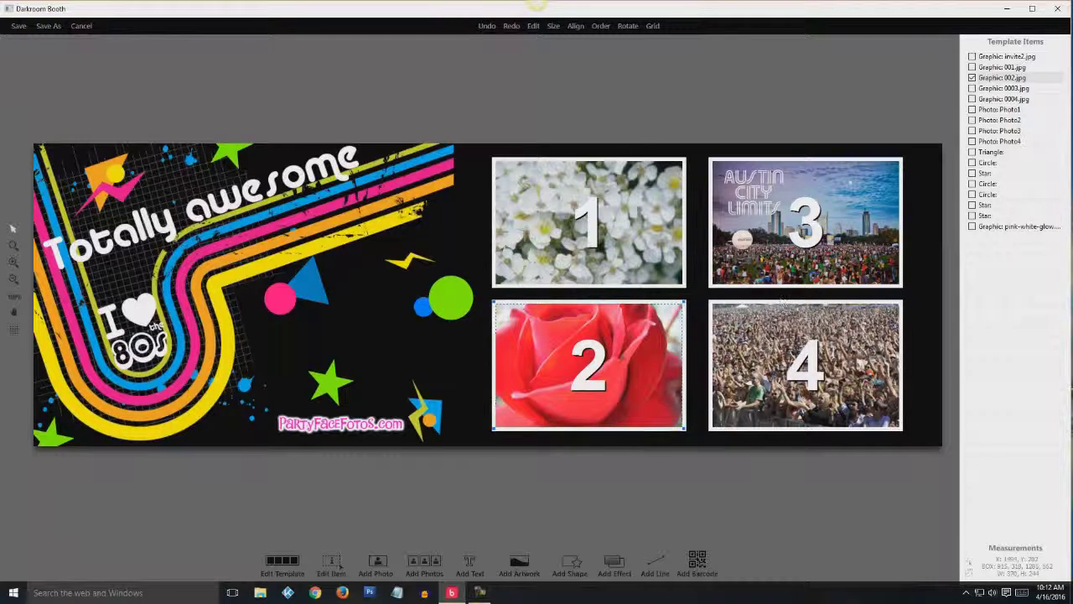
- Replace the slot 3 background image with the peacock picture 003.jpg
click(1004, 88)
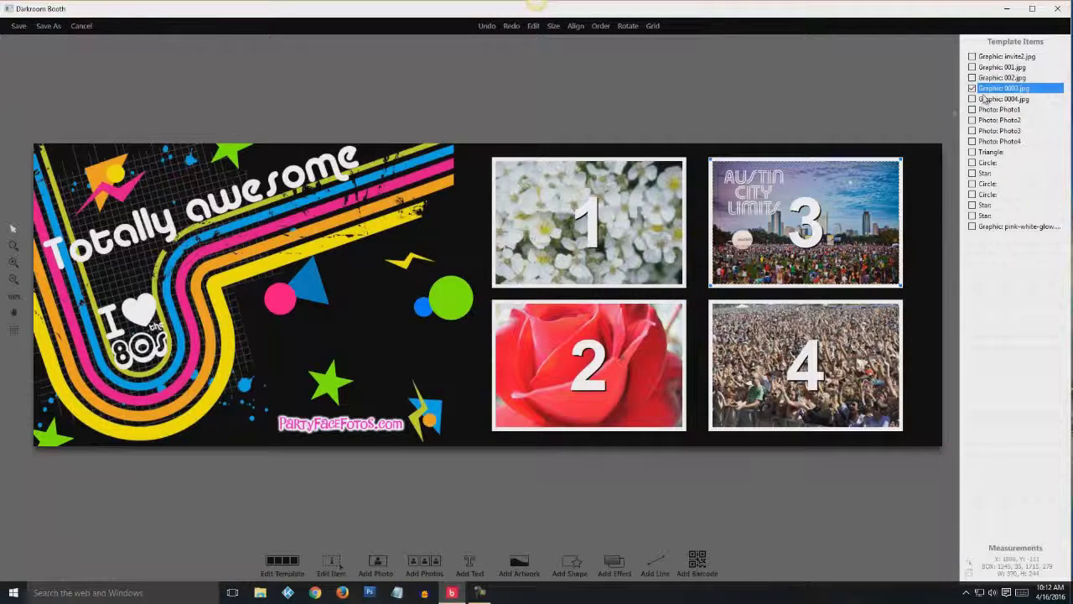
click(335, 562)
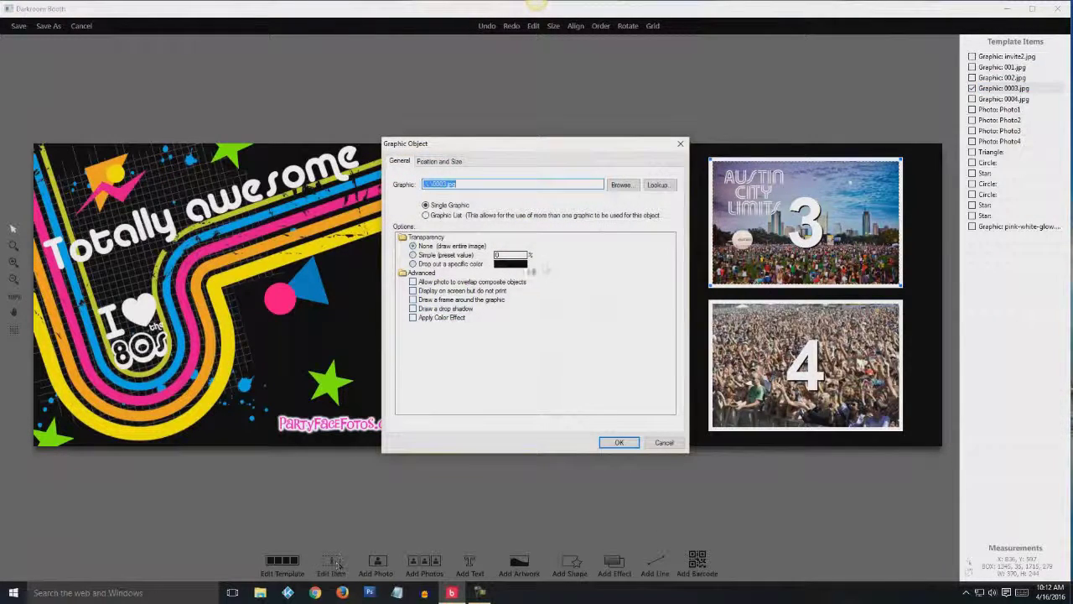
click(619, 186)
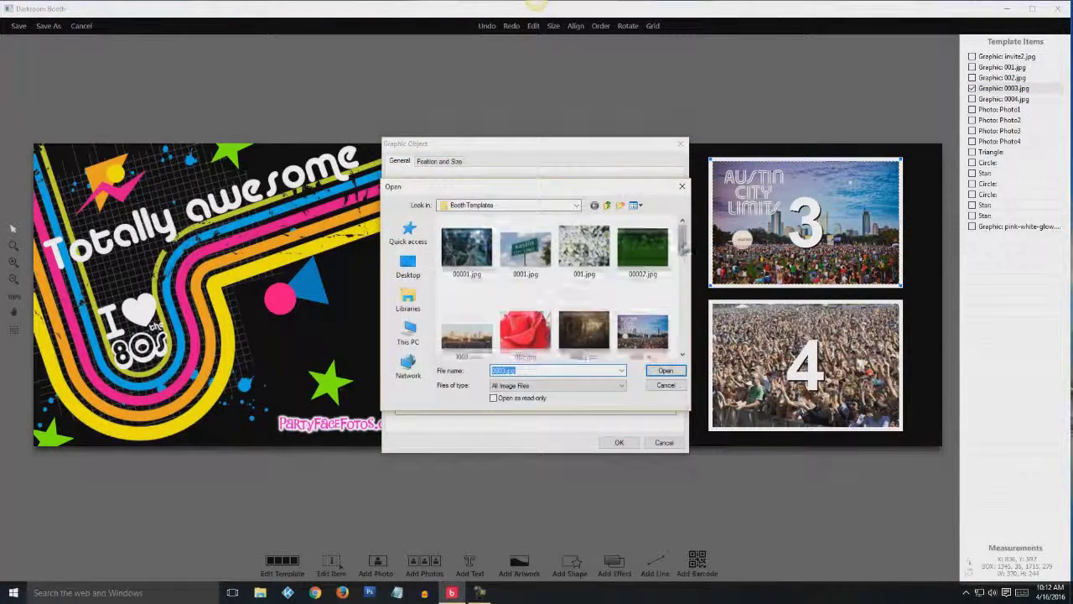
click(466, 303)
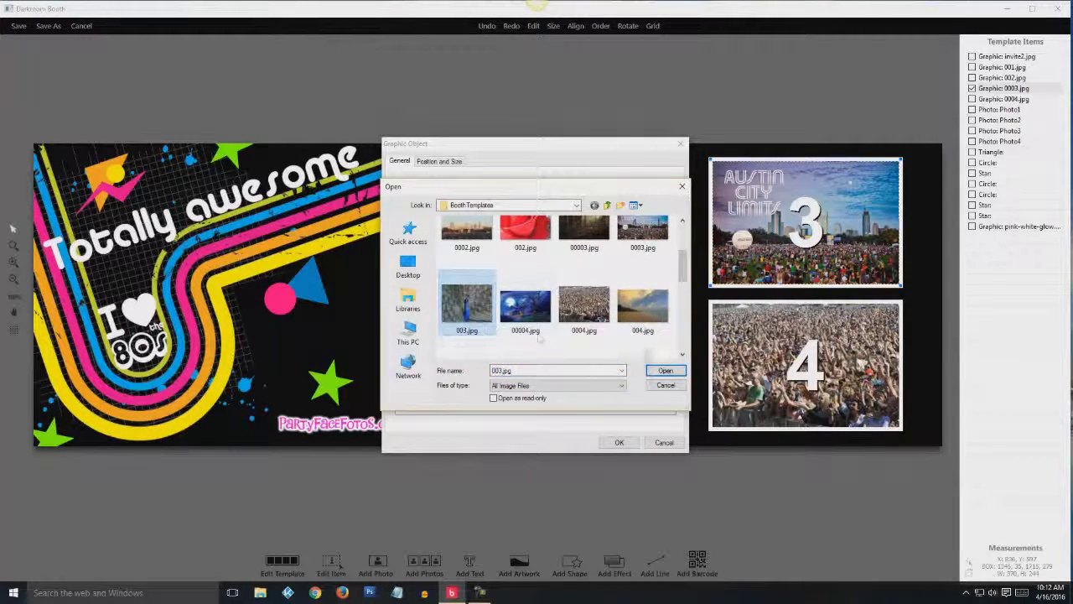
click(665, 370)
click(619, 442)
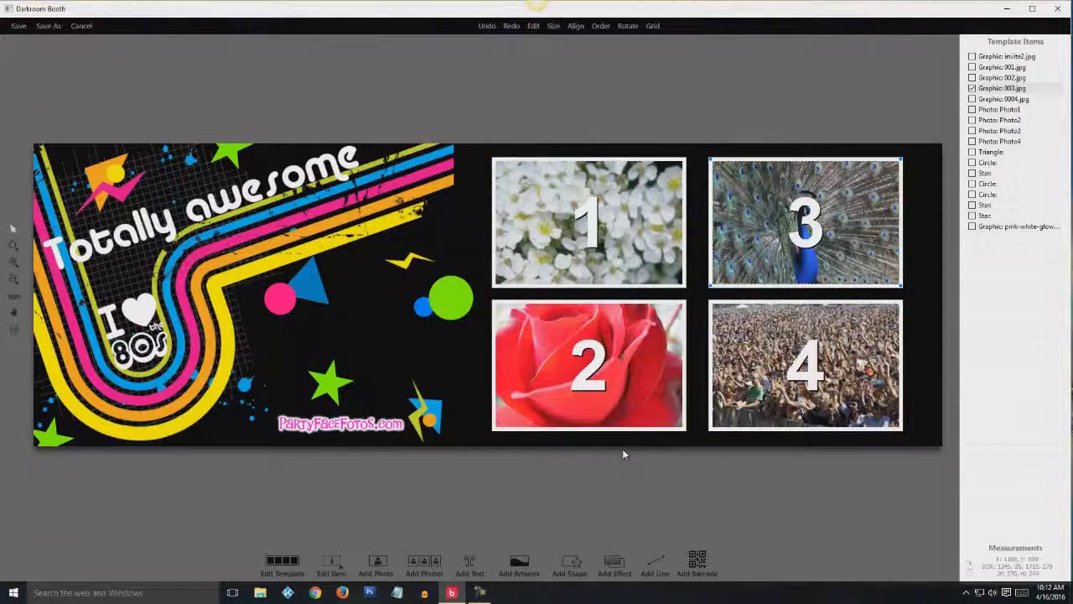
- Replace the slot 4 crowd photo with the beach picture 004.jpg
key(Down)
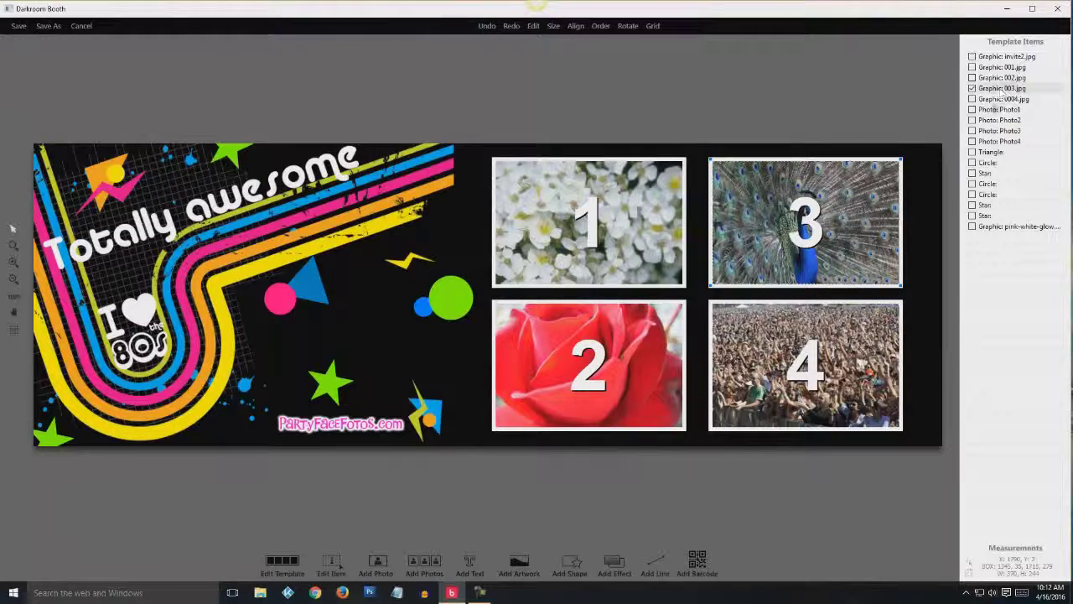
click(333, 563)
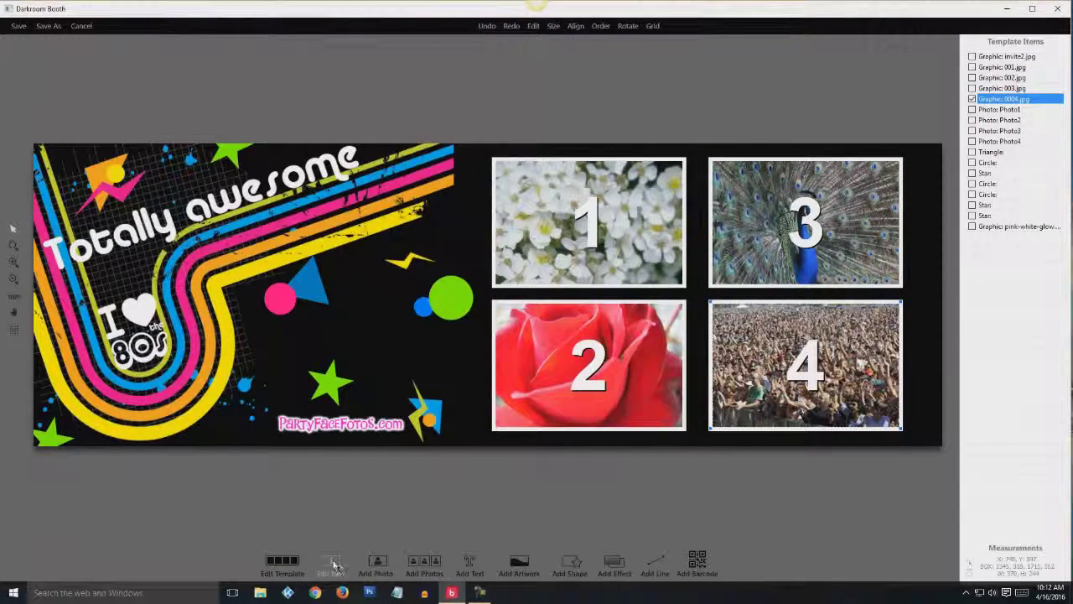
click(621, 185)
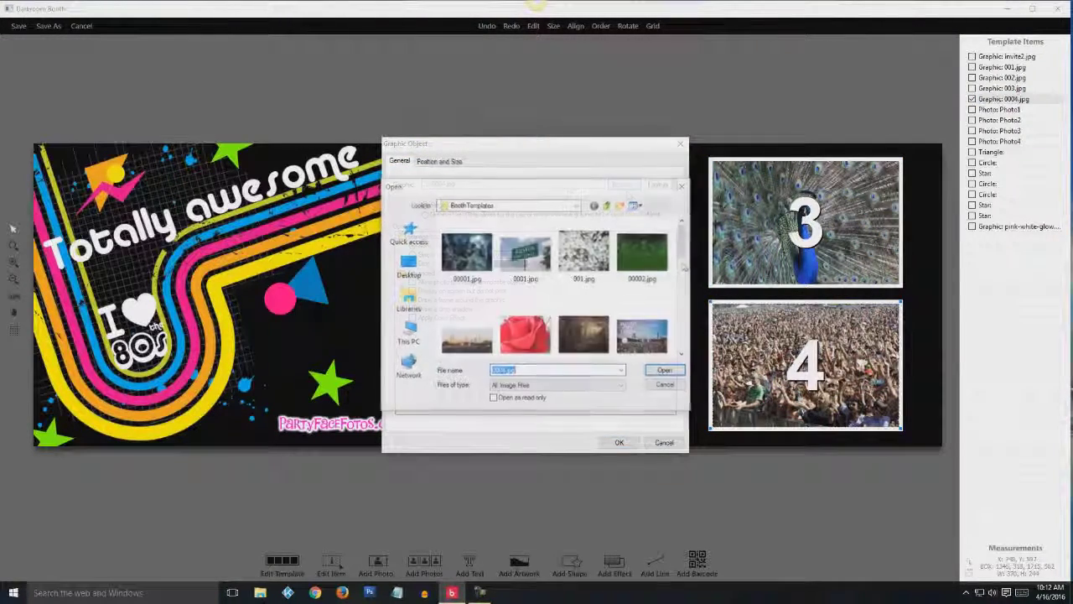
scroll(686, 289, down, 3)
scroll(686, 290, up, 1)
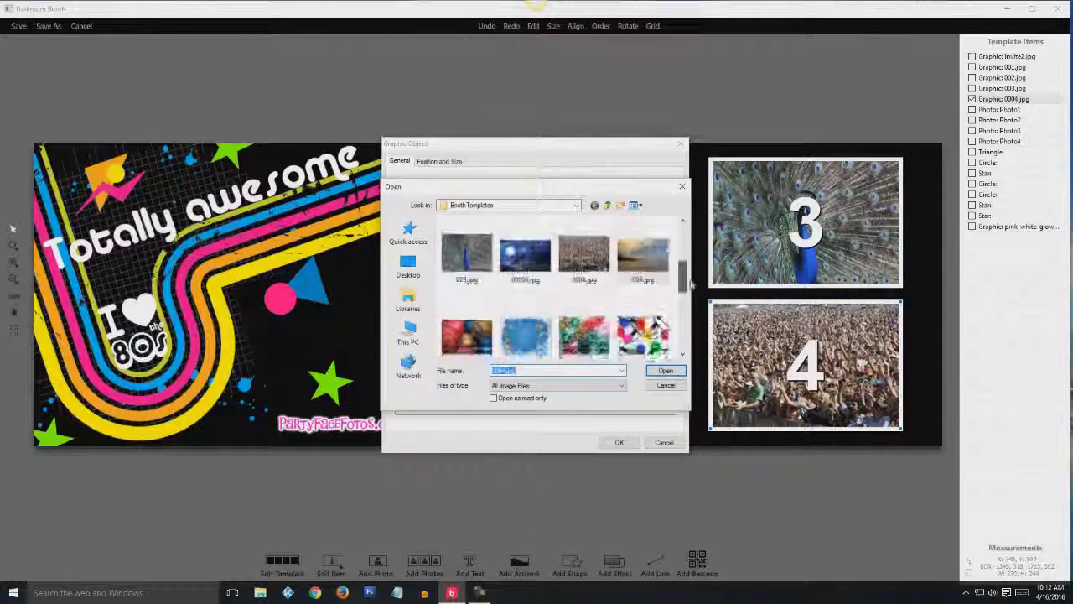
click(642, 285)
click(666, 372)
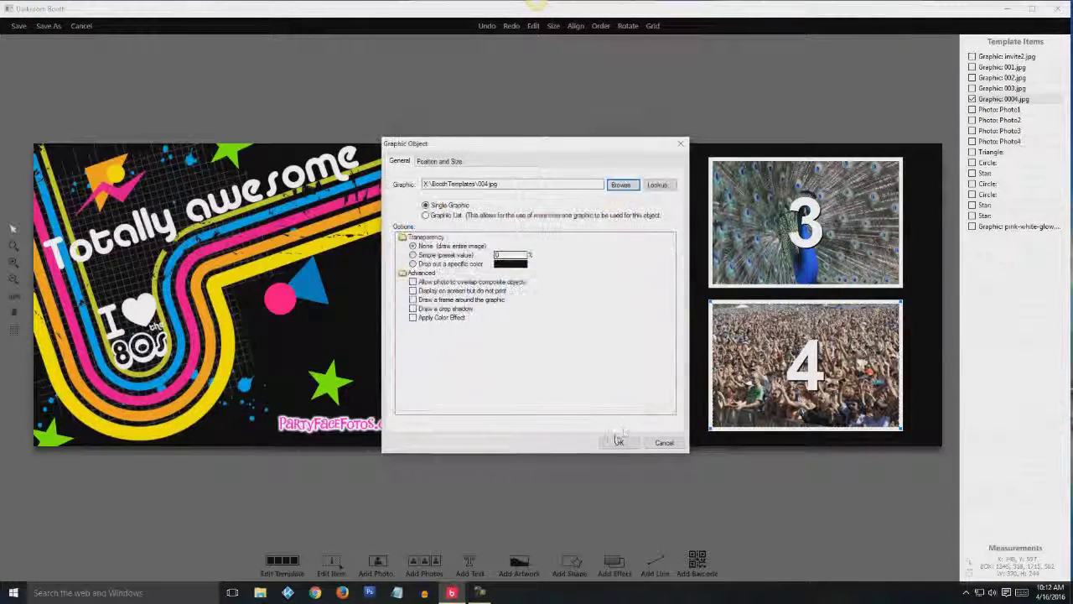
click(619, 442)
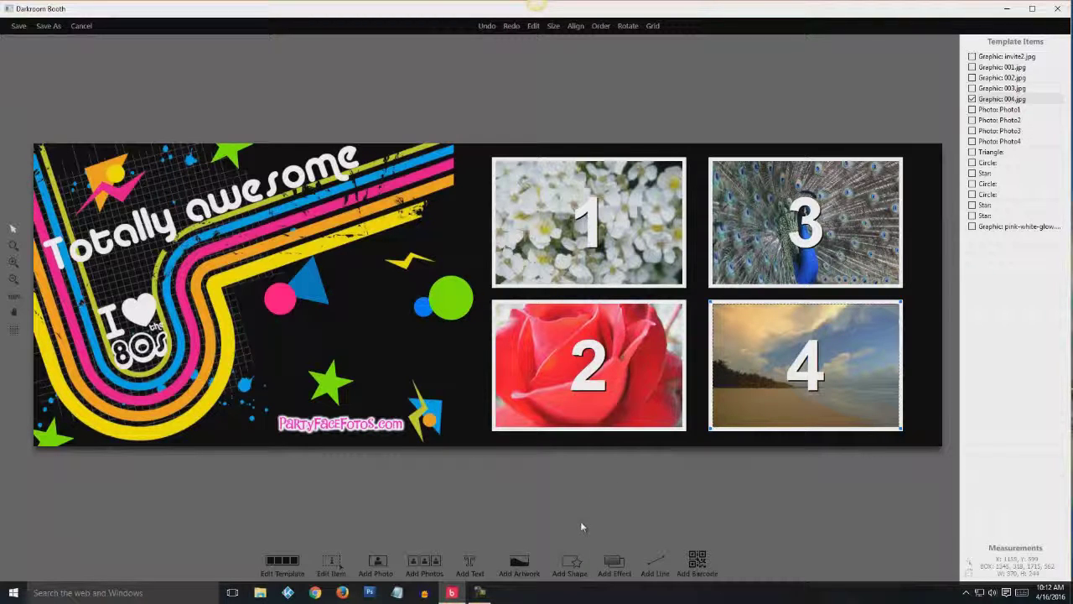
- Save the edited template and make 80s_2x6 the event's print template
click(19, 26)
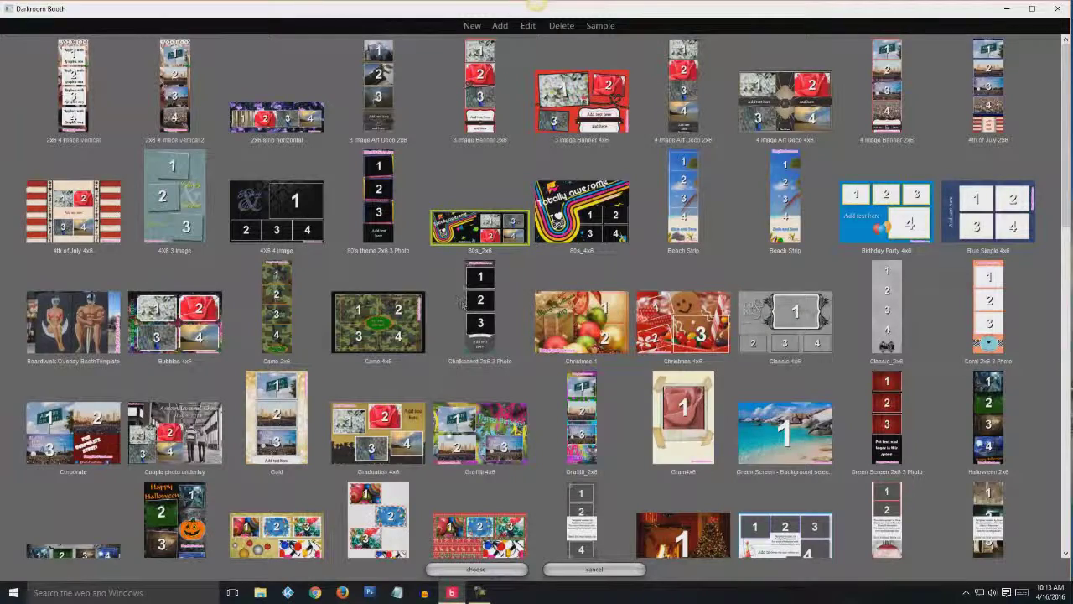
click(476, 571)
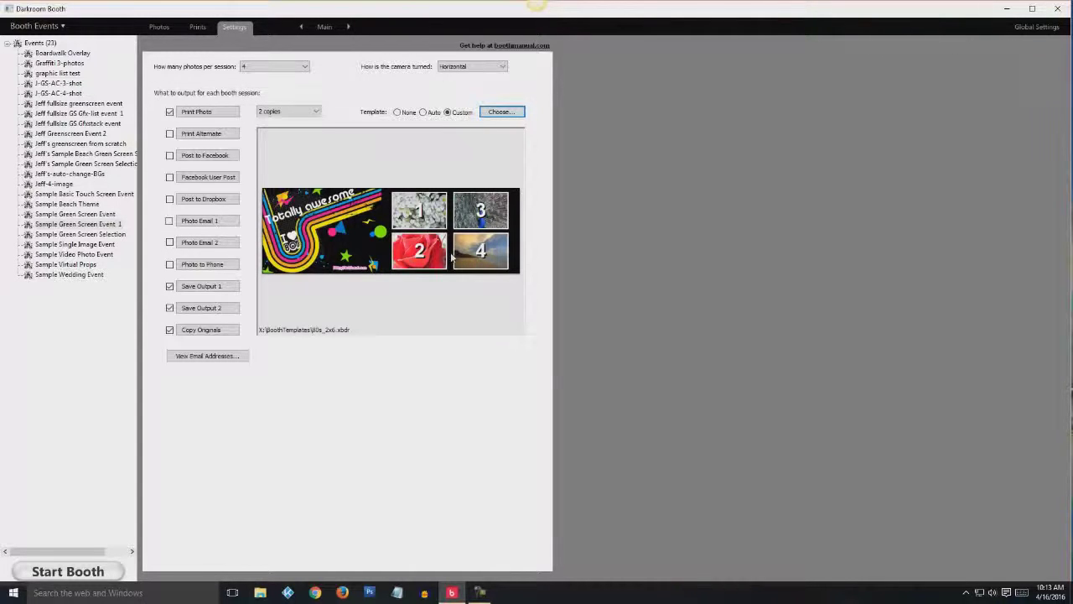
click(326, 27)
- Switch the settings to the Screens page previewing the 80s.xbdr on-screen template
click(327, 85)
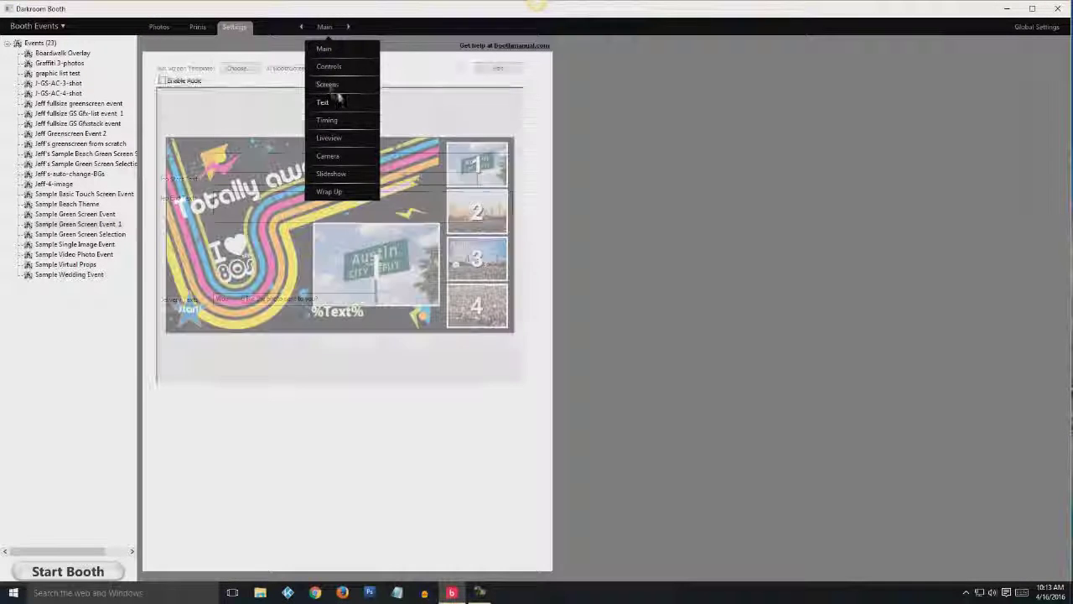
click(328, 86)
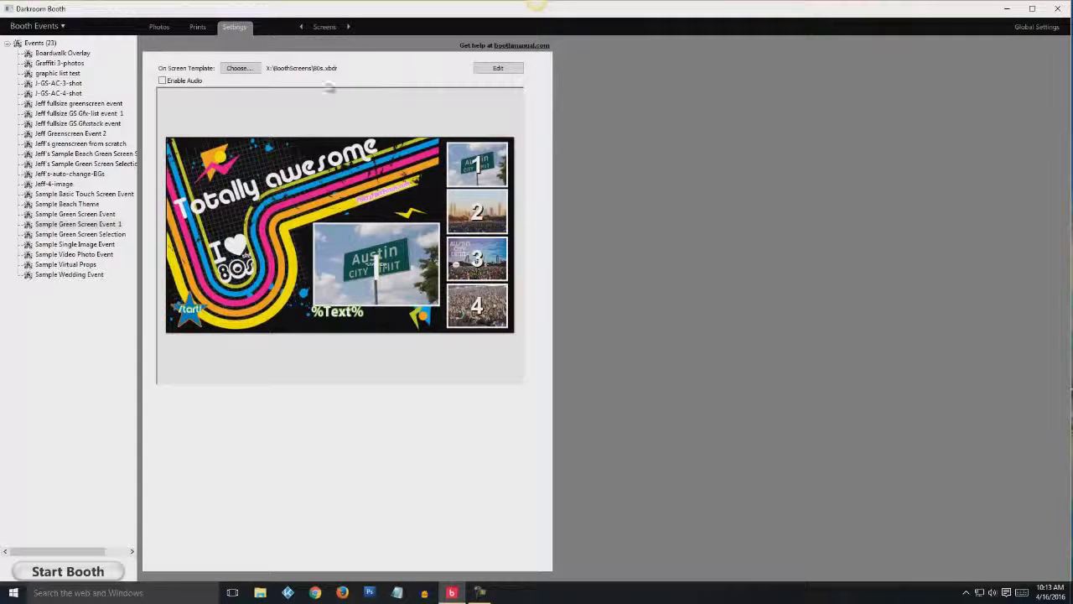
click(323, 27)
click(326, 51)
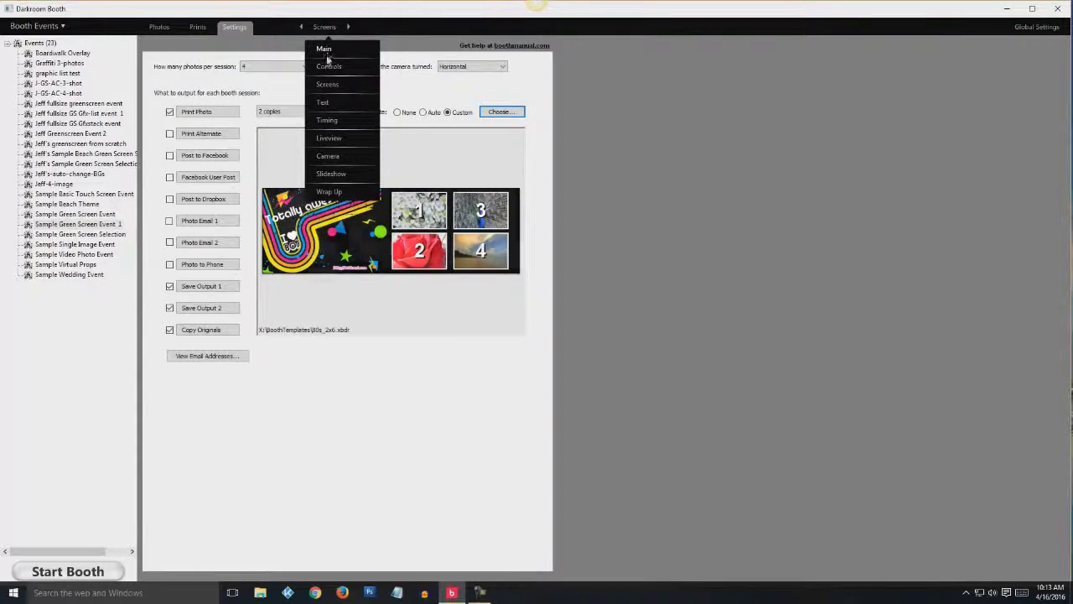
click(327, 85)
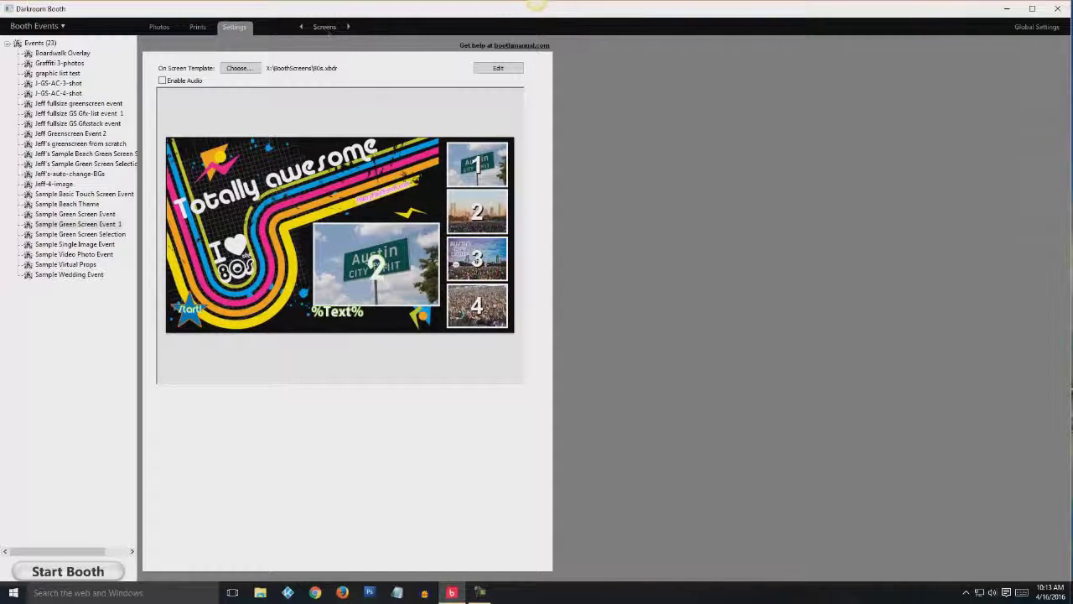
- Open the 80s on-screen template and inspect its 0003, 0001 and 0004 graphics
click(498, 69)
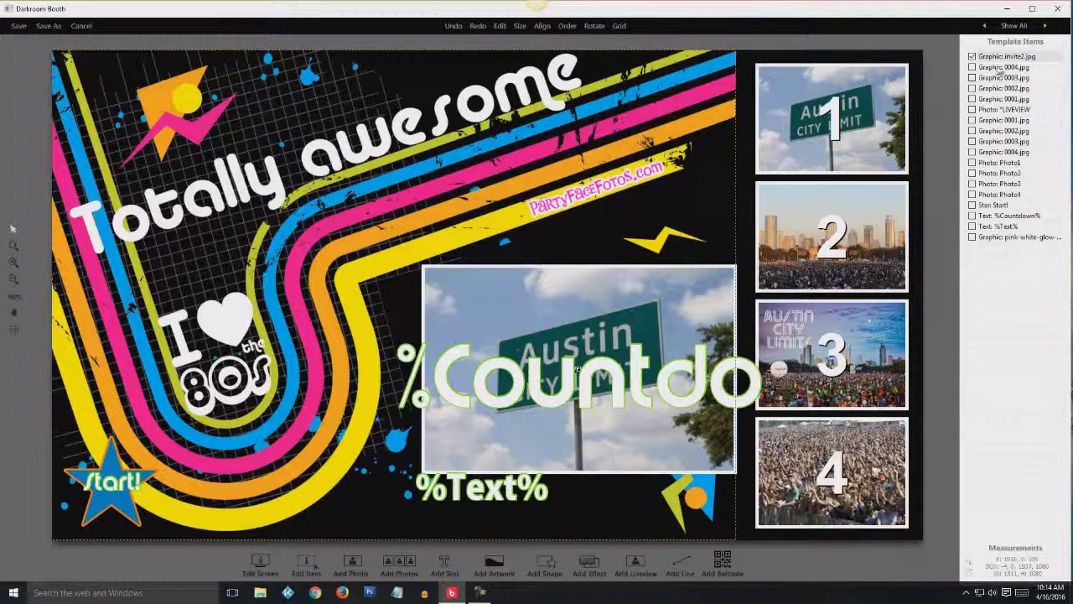
drag(999, 68, 1000, 102)
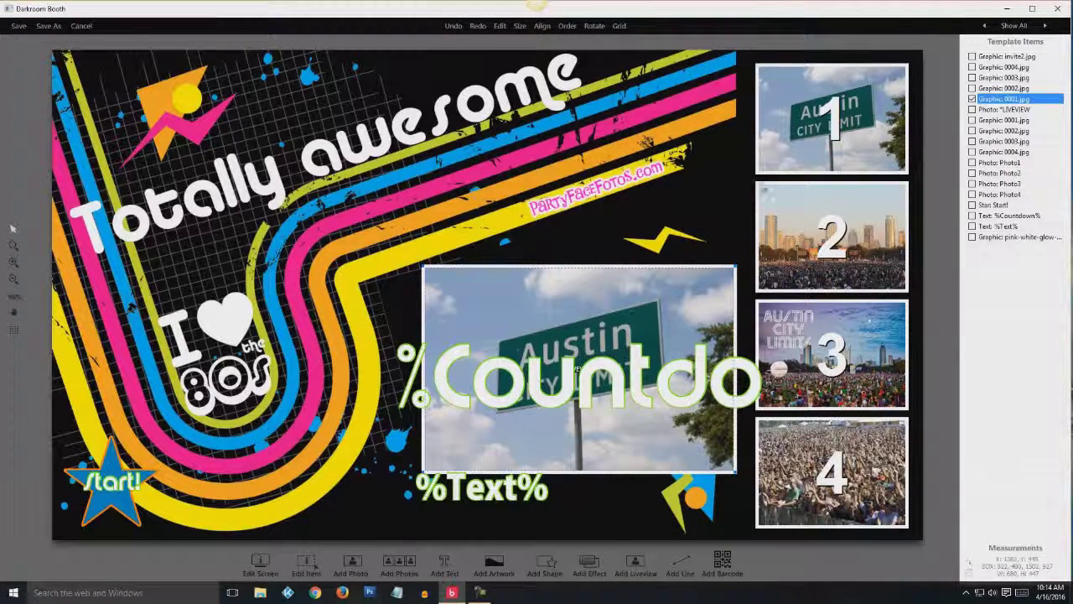
click(1019, 77)
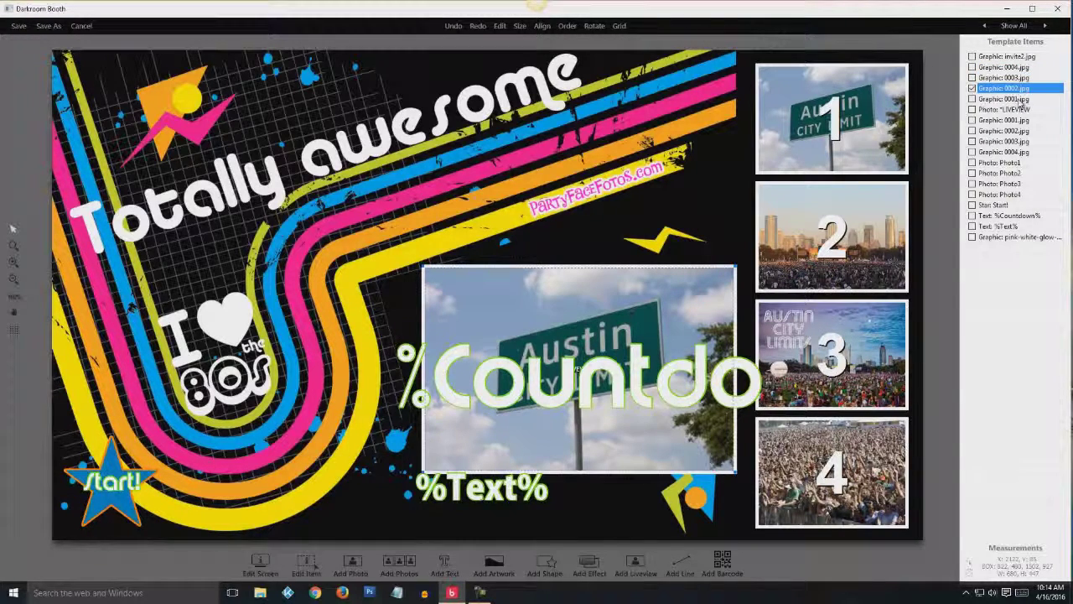
click(1030, 97)
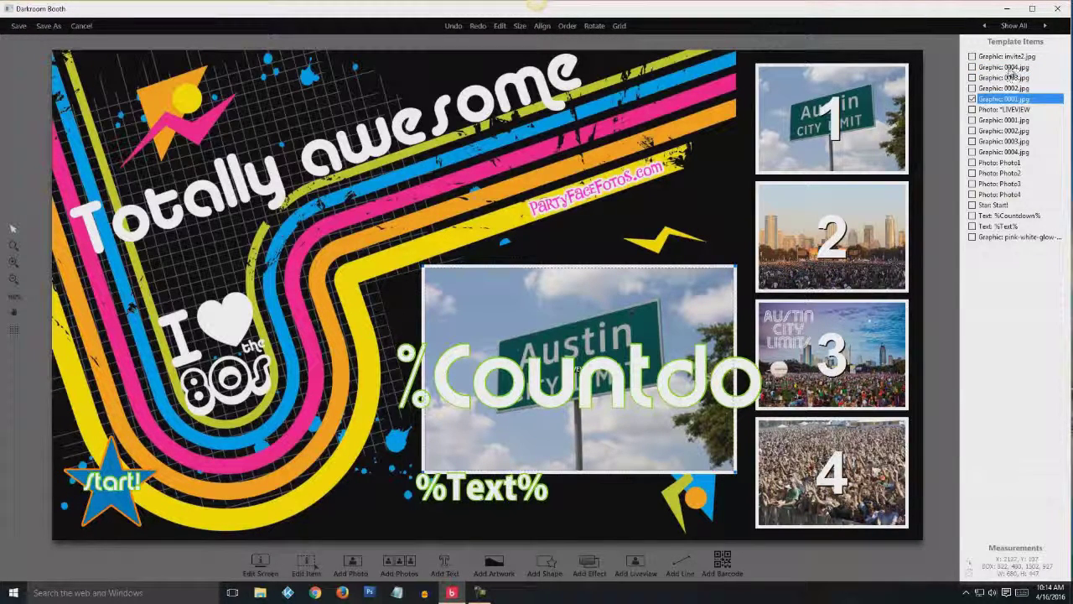
click(1012, 68)
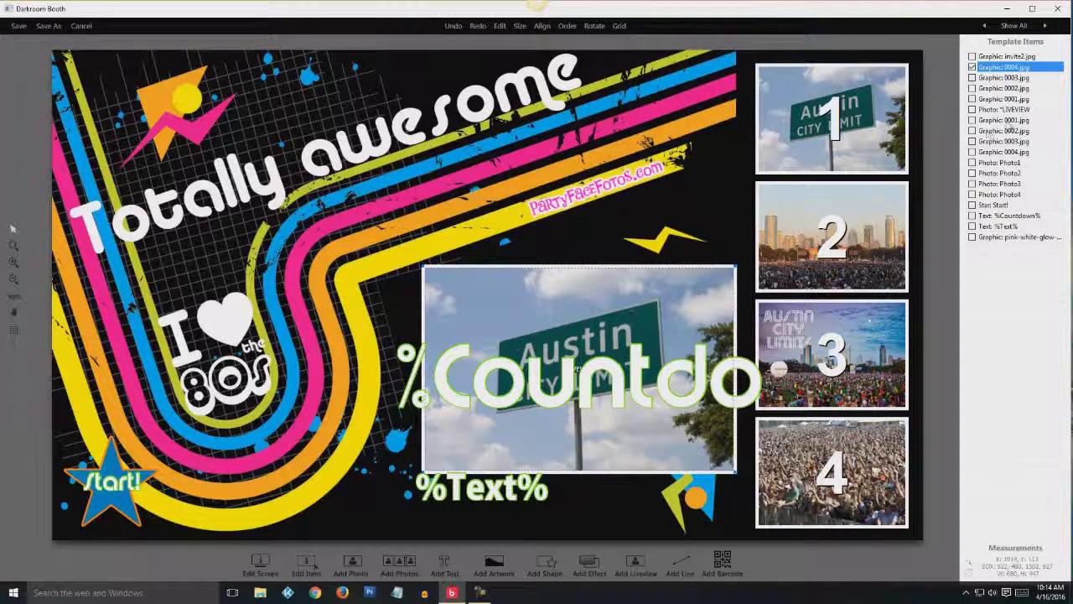
- Select each side-pane image for slots 1 through 4 in turn
click(994, 121)
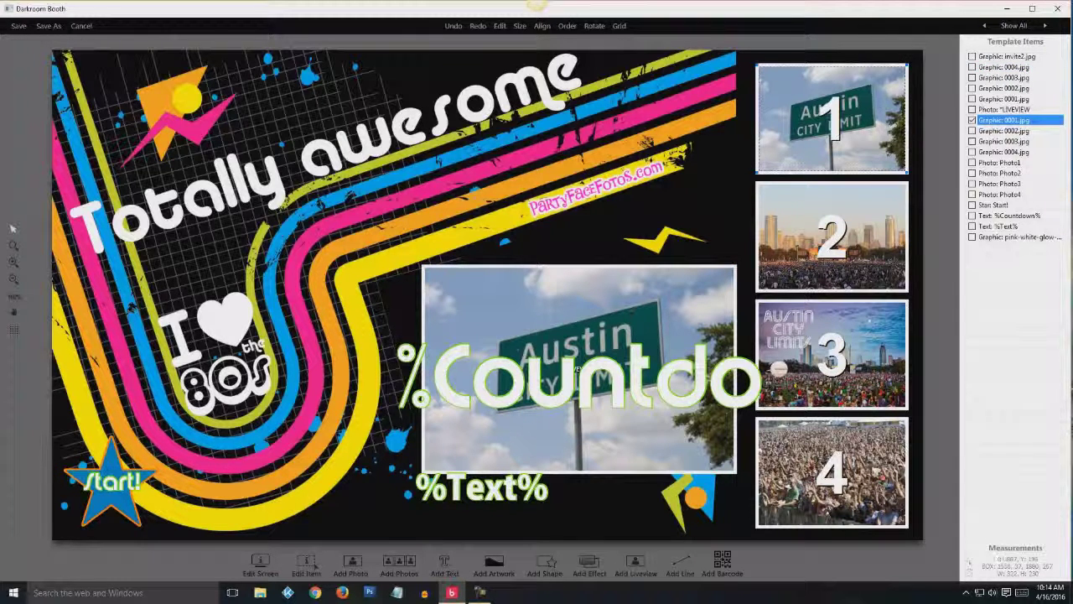
click(1004, 131)
click(1004, 141)
click(1002, 152)
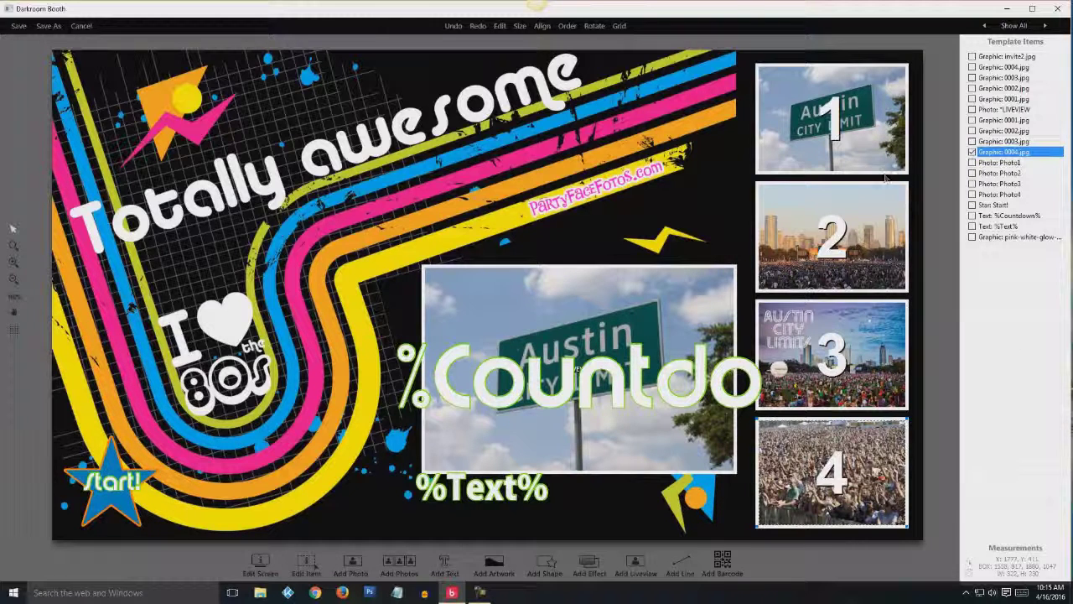
- Replace the first side-pane image with the 001.jpg white flowers
click(997, 121)
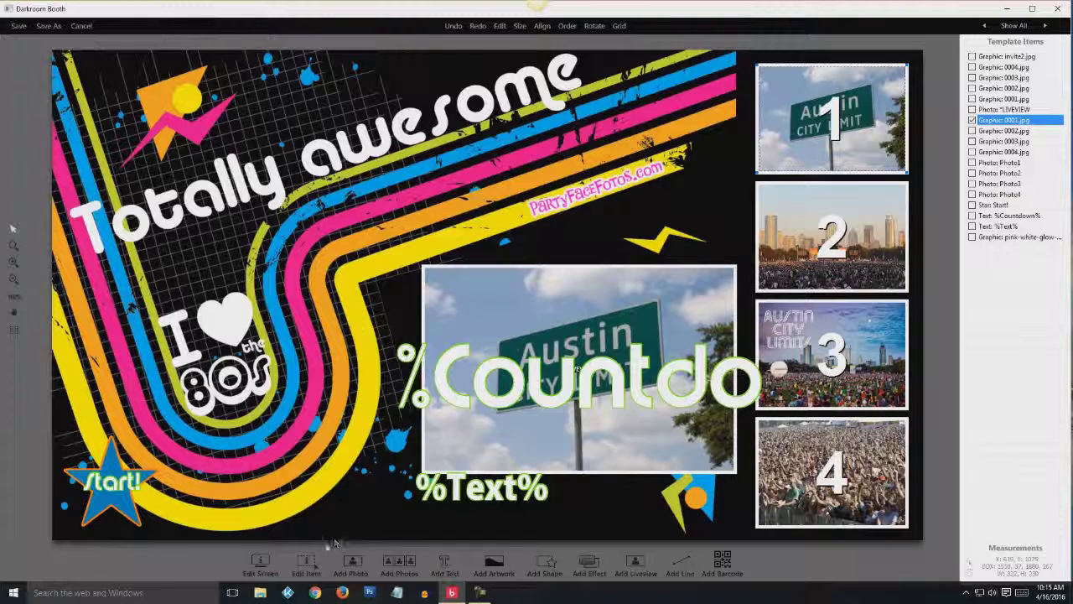
click(307, 567)
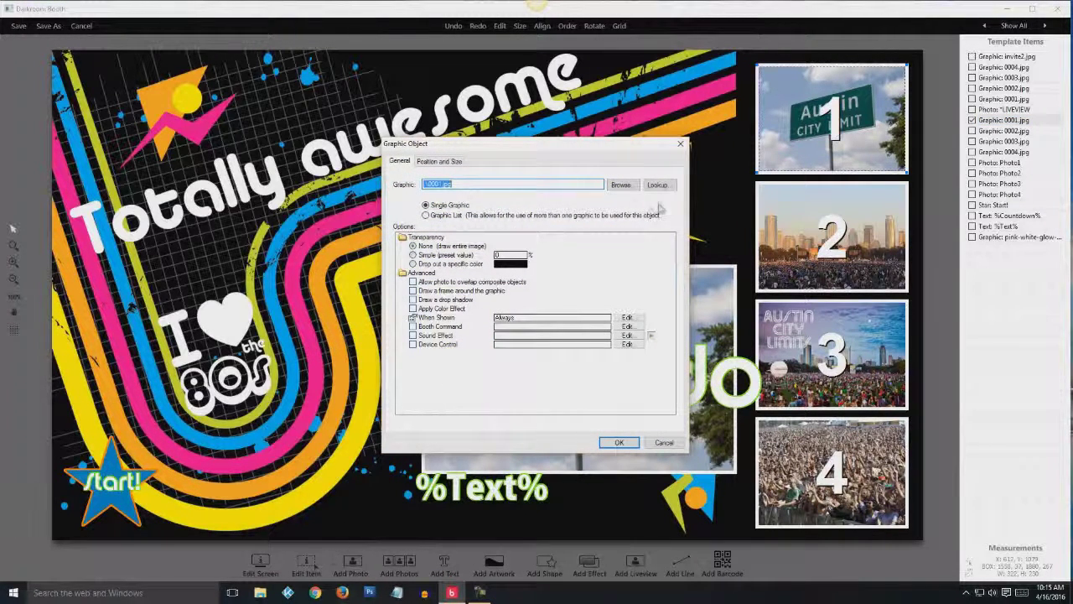
click(624, 186)
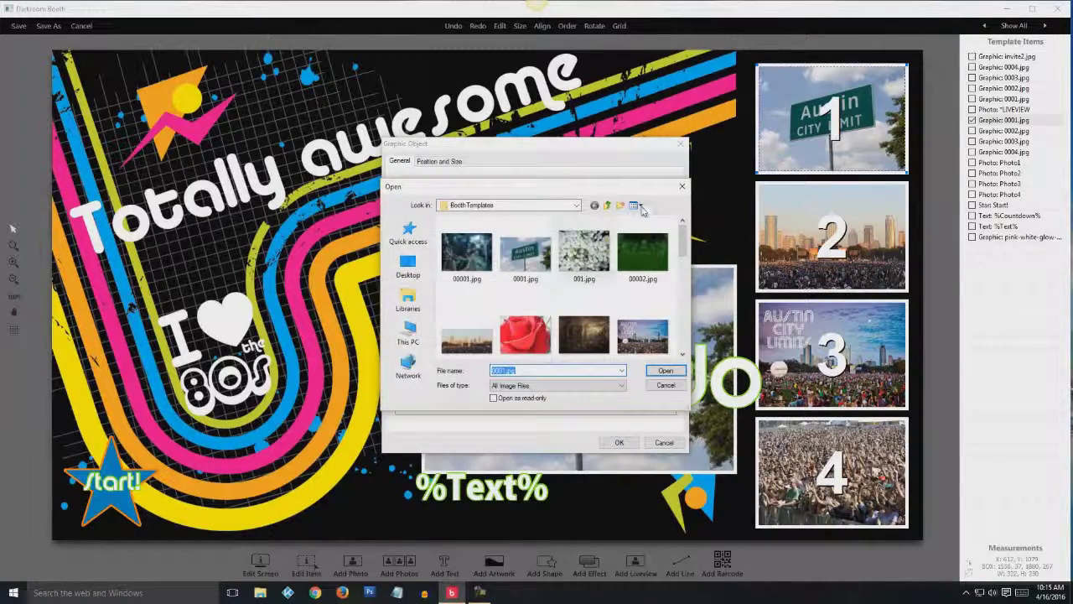
click(591, 256)
click(664, 372)
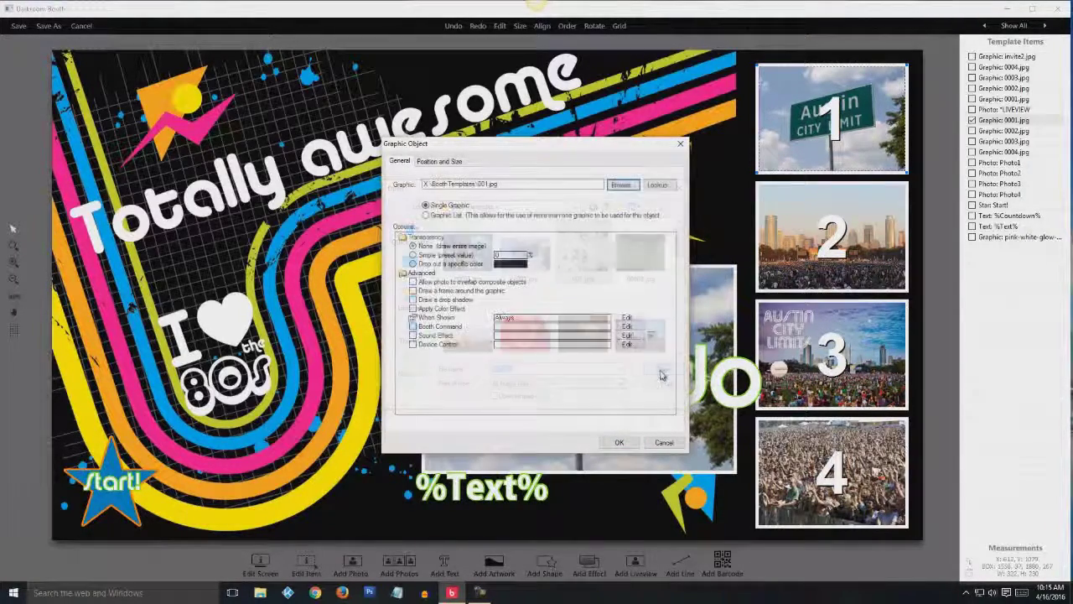
click(619, 442)
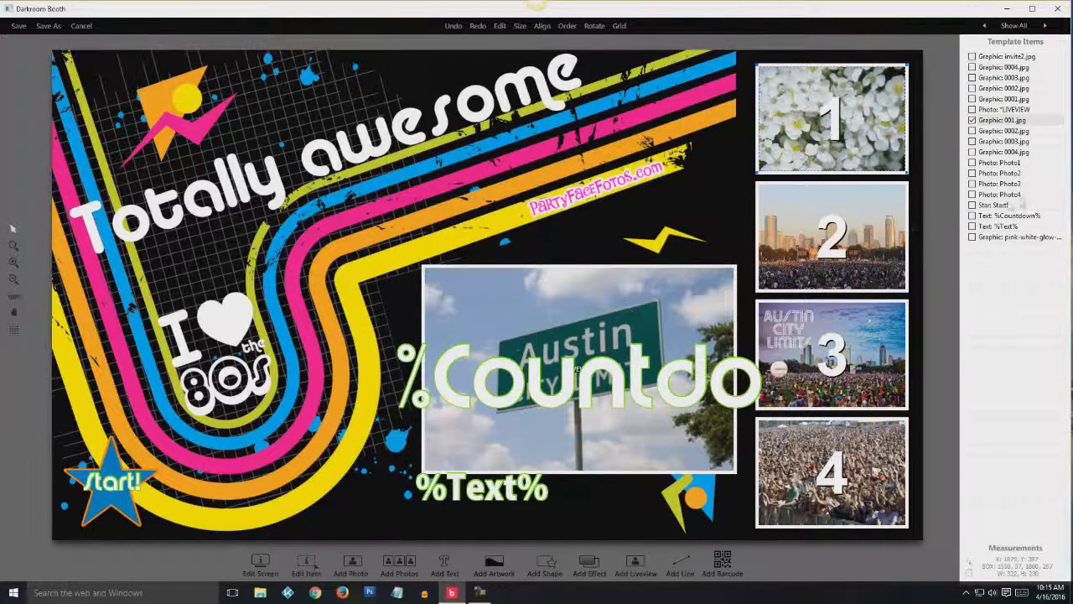
- Replace the second side-pane image with the 002.jpg red rose
click(998, 131)
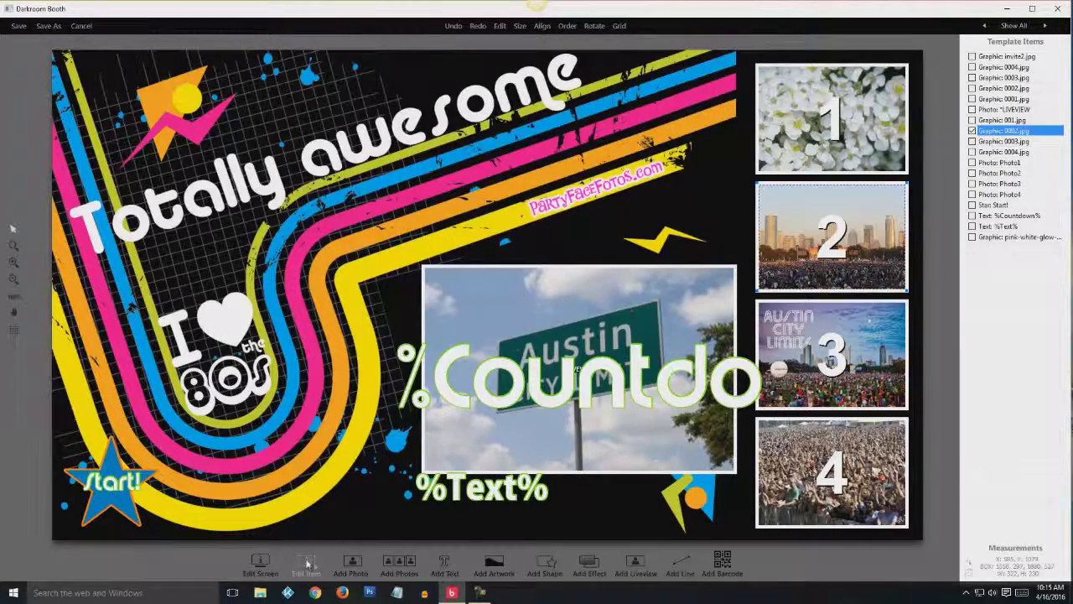
click(307, 562)
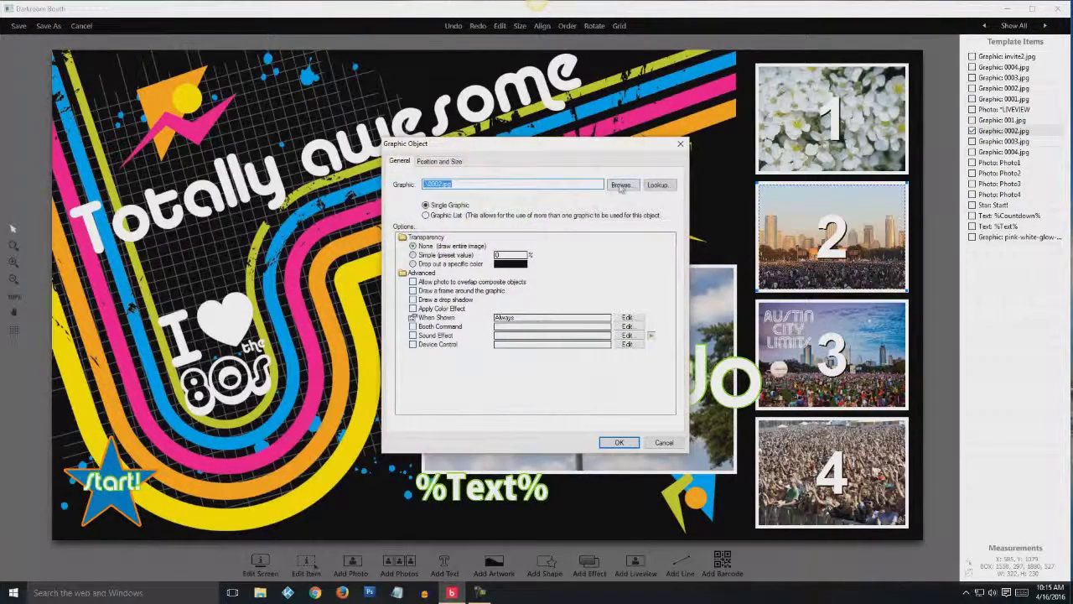
click(619, 188)
click(526, 341)
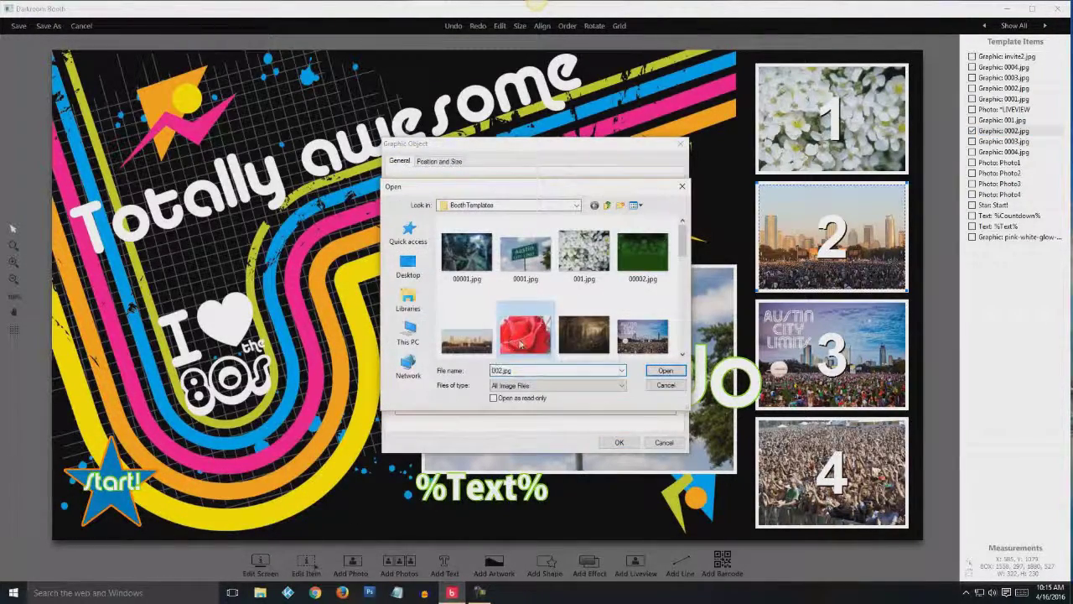
click(665, 370)
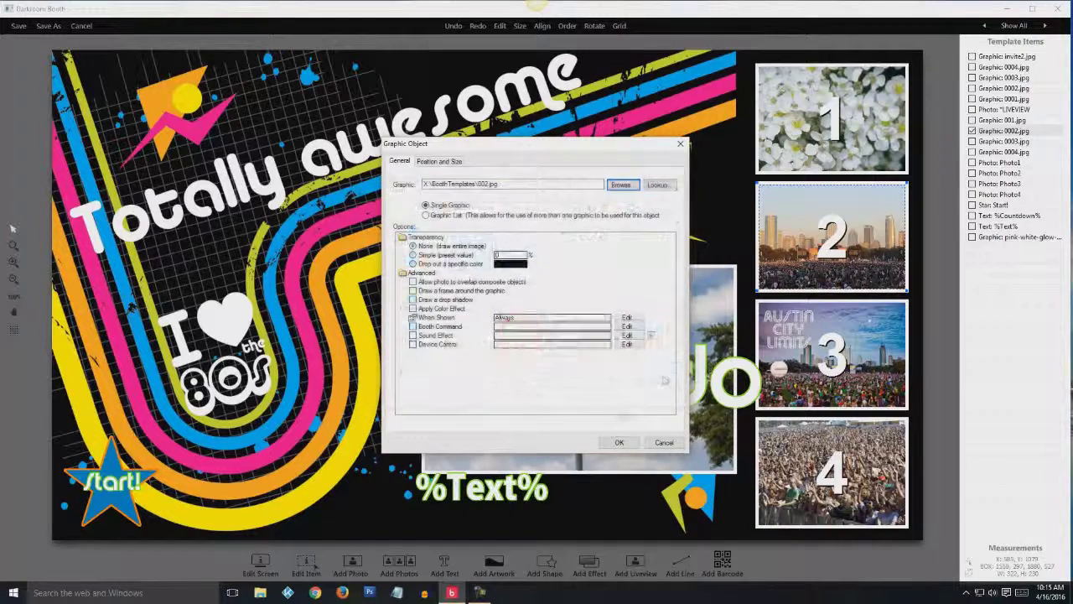
click(619, 442)
- Replace the third side-pane image with the peacock picture
click(990, 142)
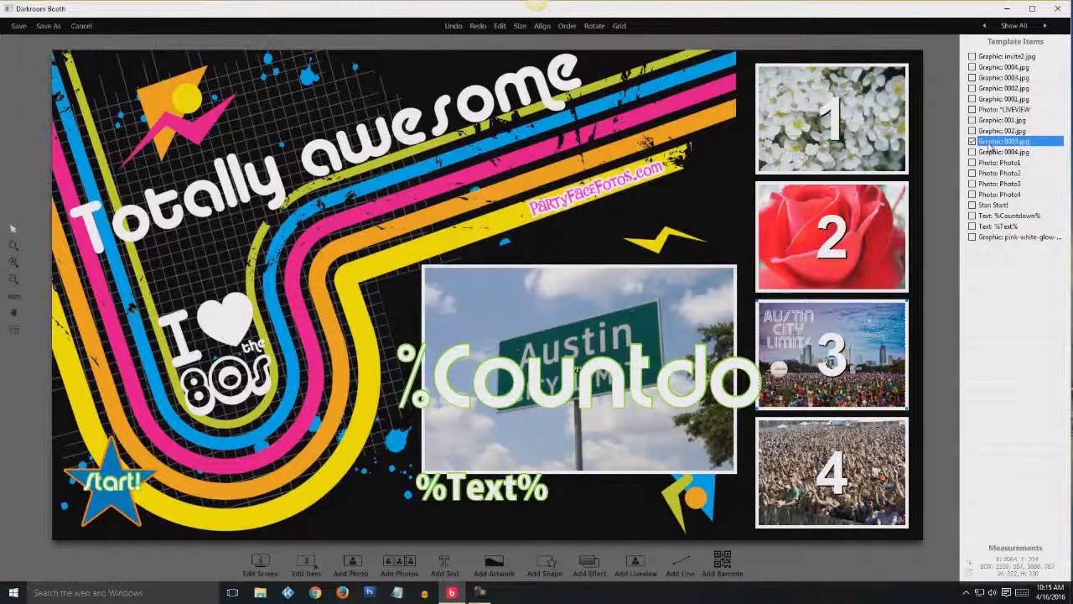
click(312, 567)
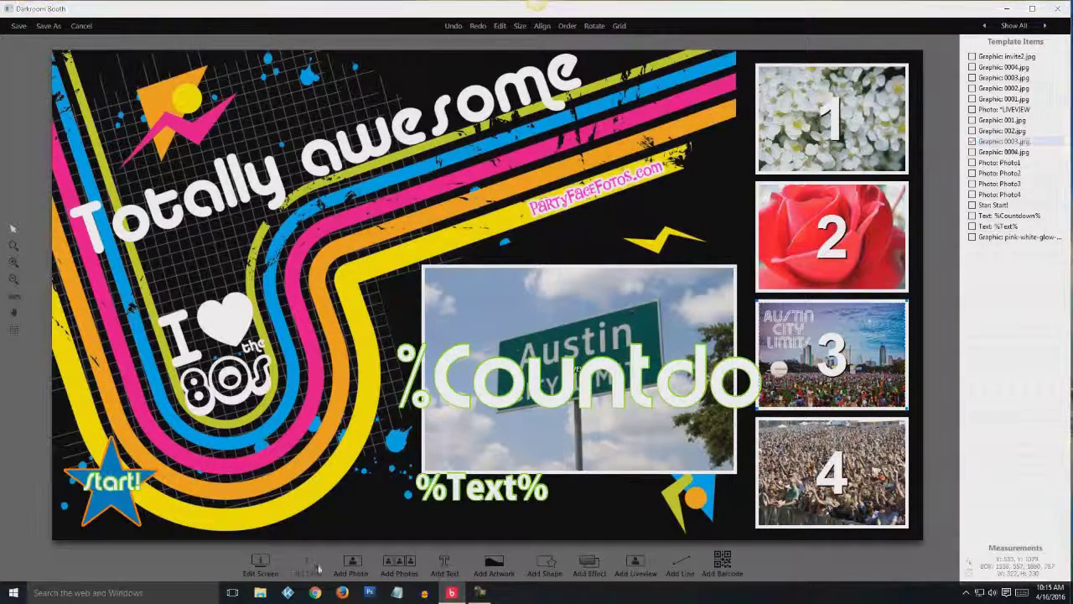
click(622, 185)
scroll(520, 310, down, 1)
click(459, 309)
click(664, 370)
click(619, 442)
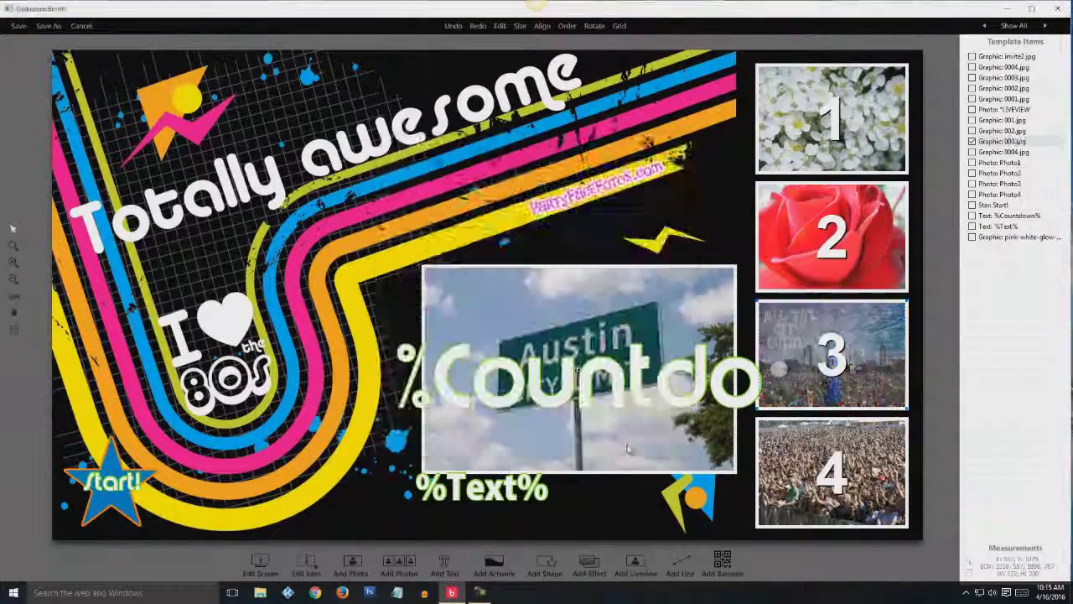
- Replace the fourth side-pane image with the beach picture
double_click(1002, 151)
click(621, 182)
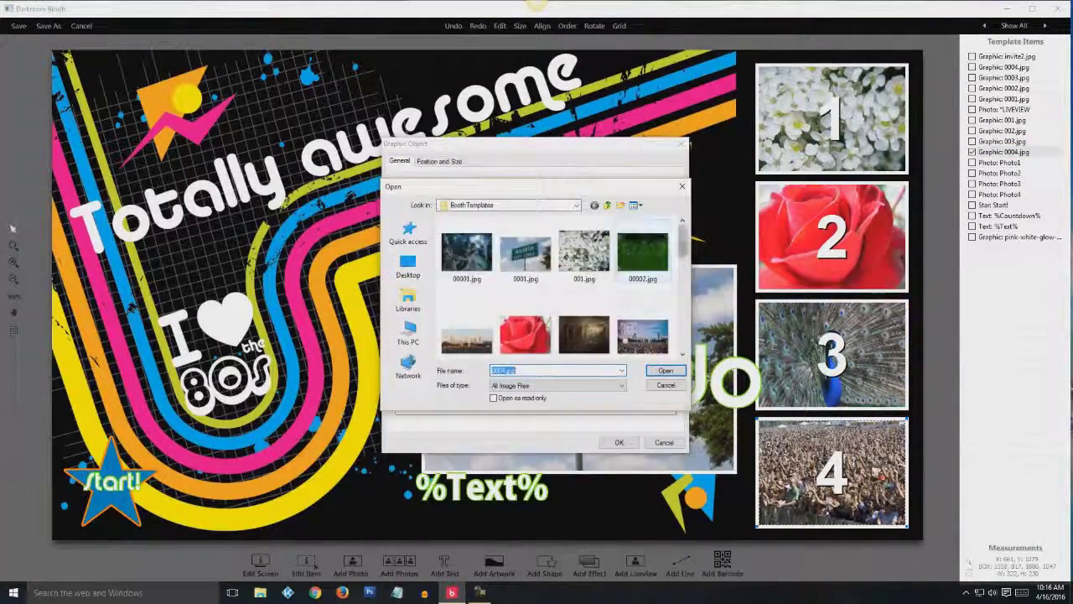
scroll(689, 287, up, 1)
click(643, 252)
click(665, 369)
click(619, 442)
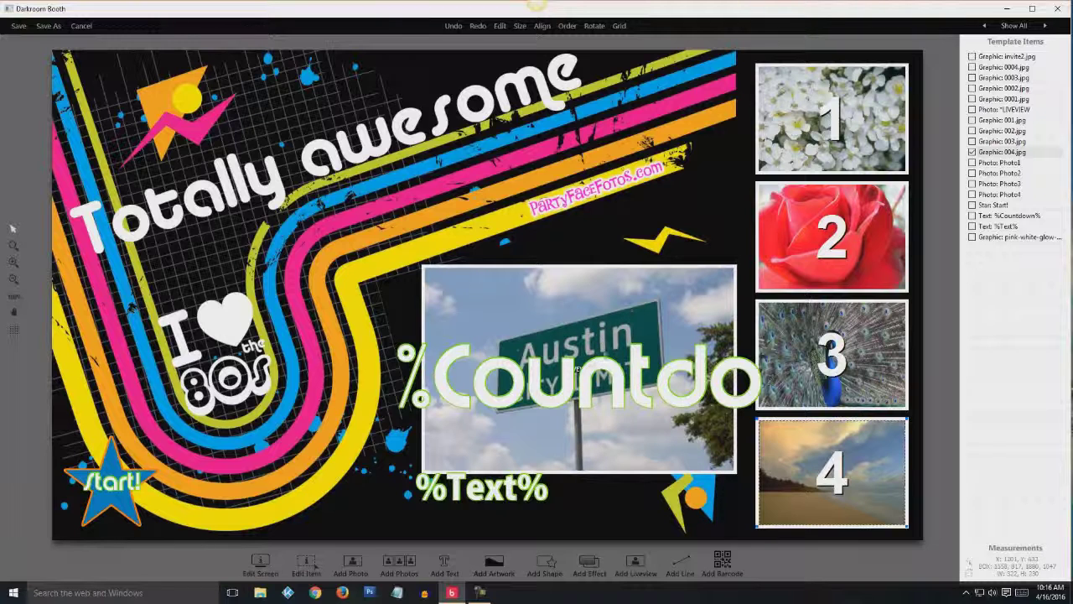
- Replace live-view background 0001.jpg with the white flowers picture 001.jpg
click(1007, 69)
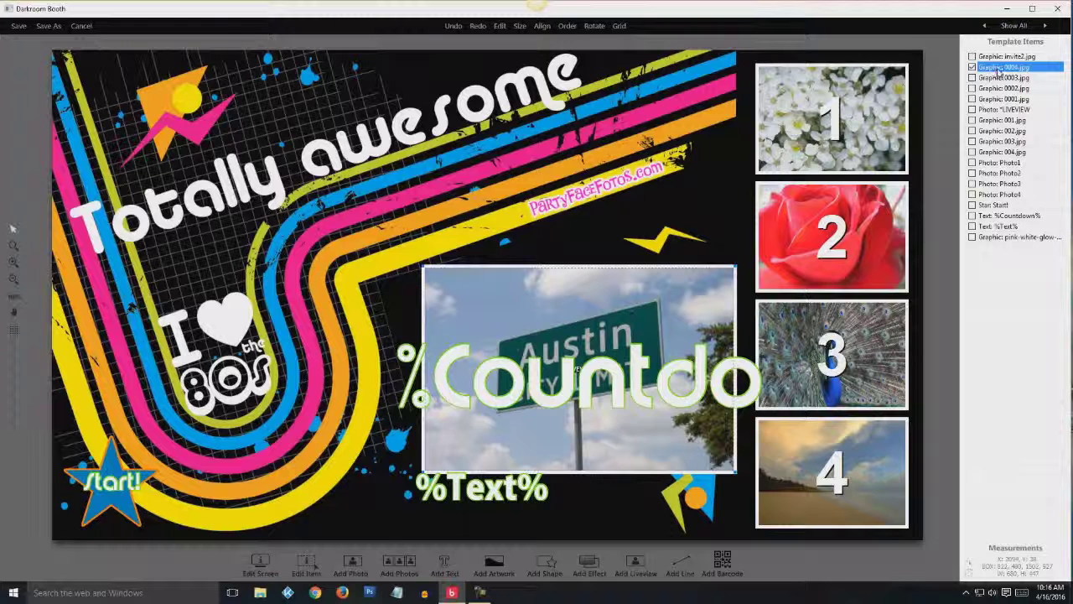
click(1009, 100)
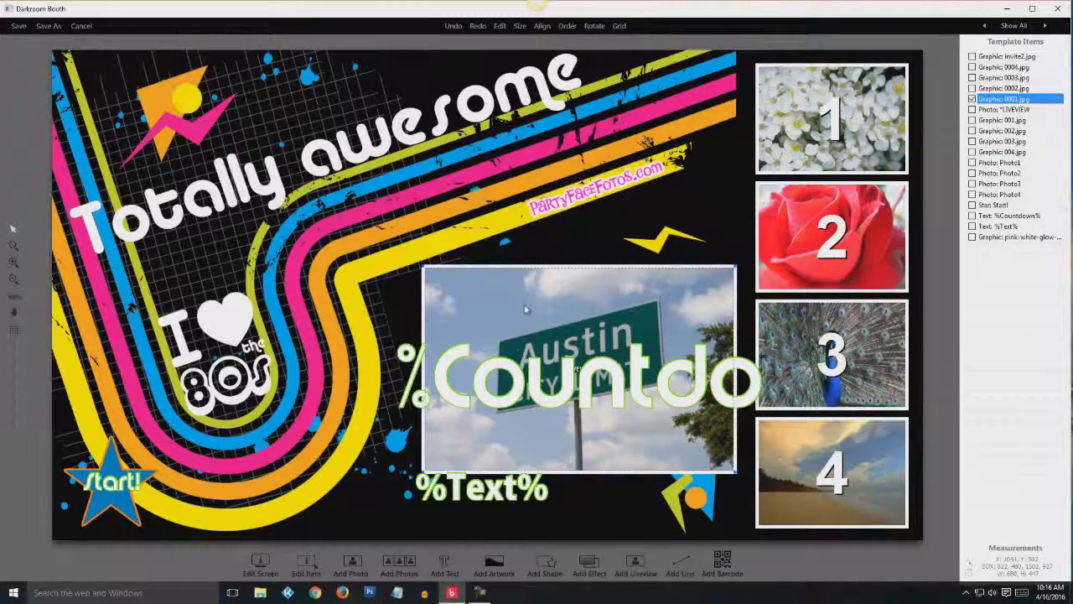
click(306, 562)
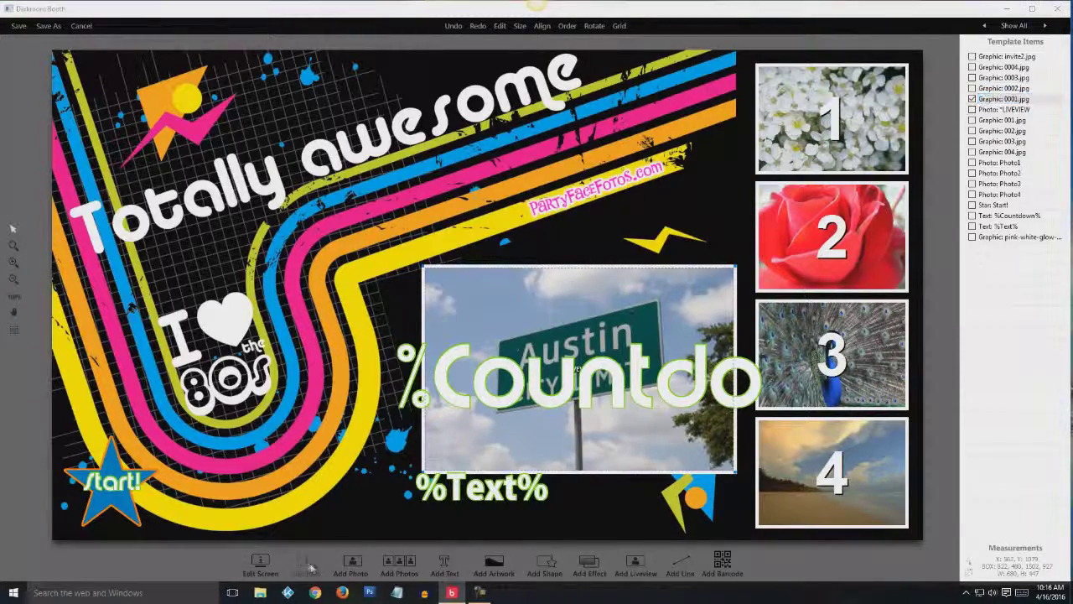
click(620, 184)
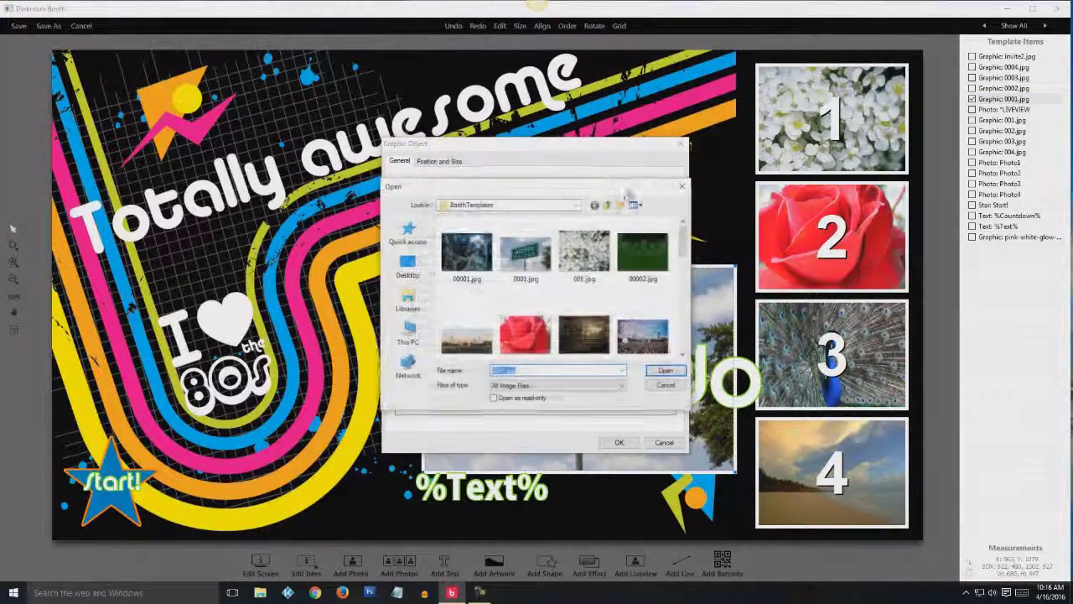
click(587, 252)
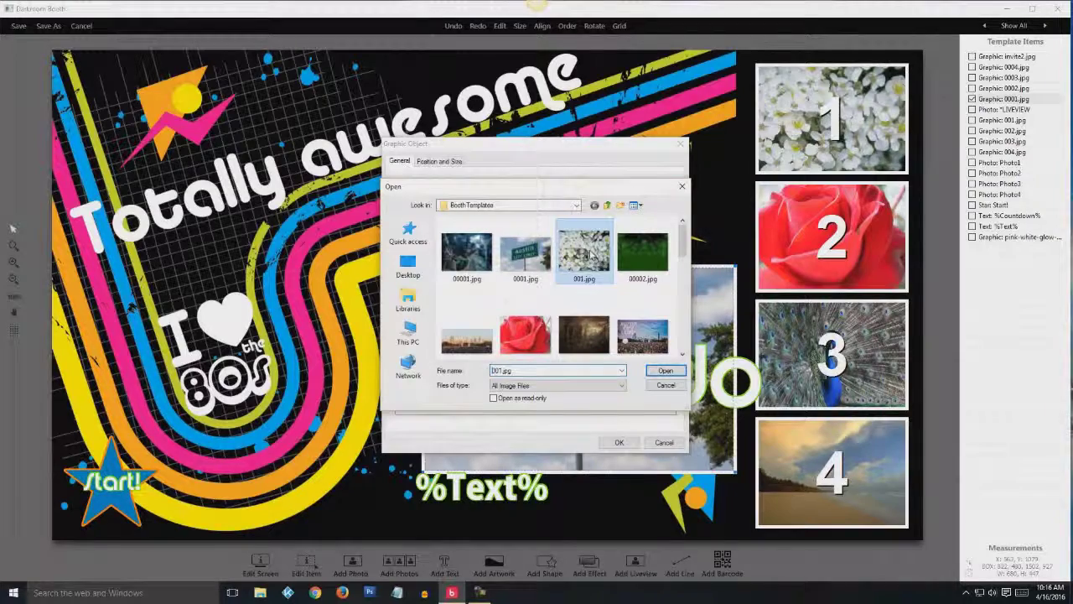
click(665, 371)
click(619, 443)
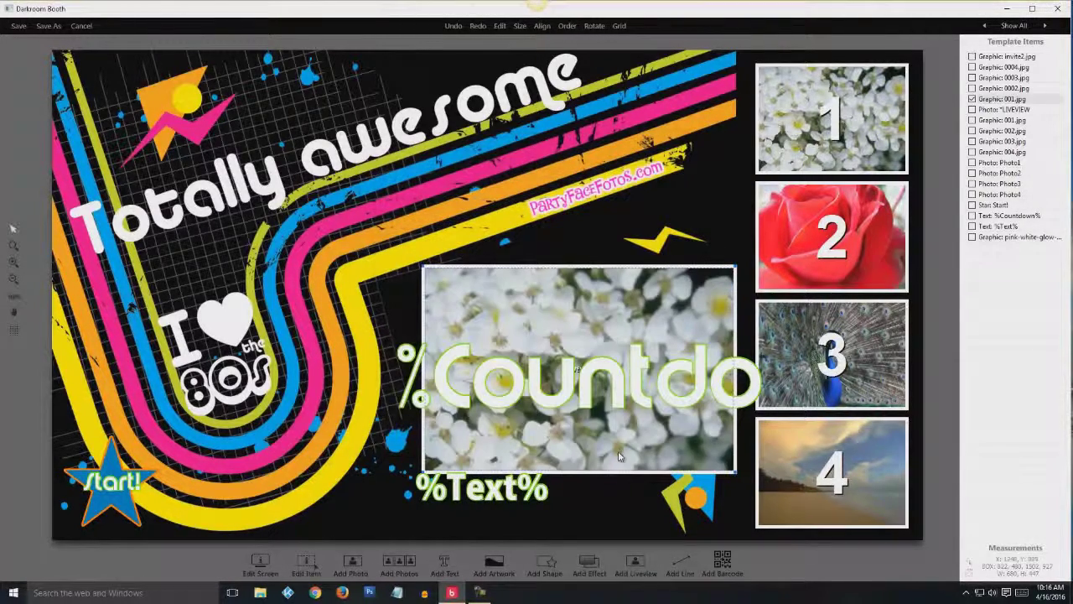
- Replace live-view background 0002.jpg with the rose picture 002.jpg
click(998, 88)
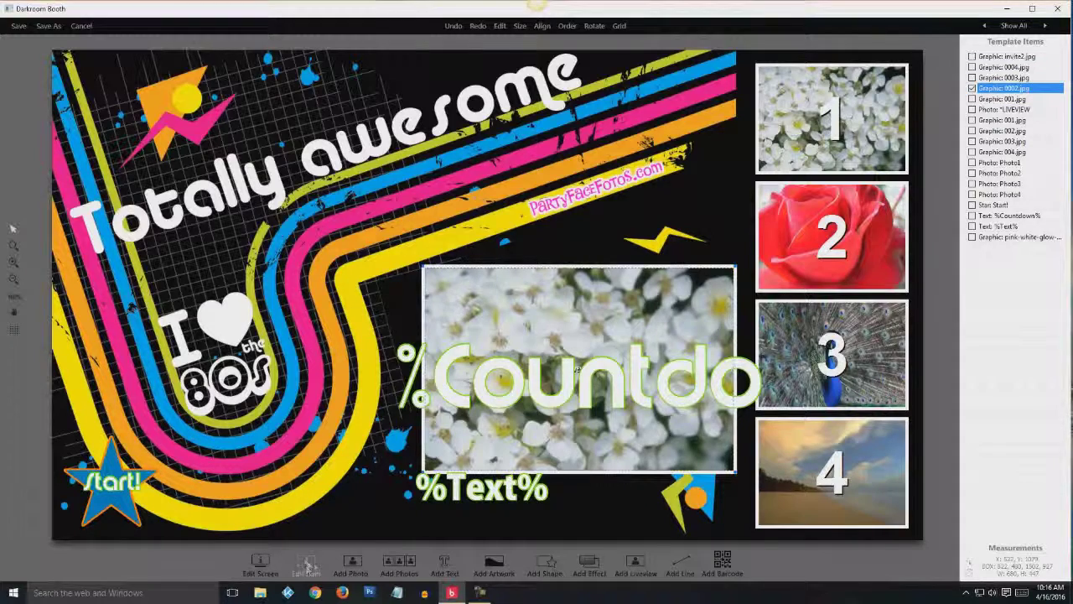
click(307, 564)
click(621, 183)
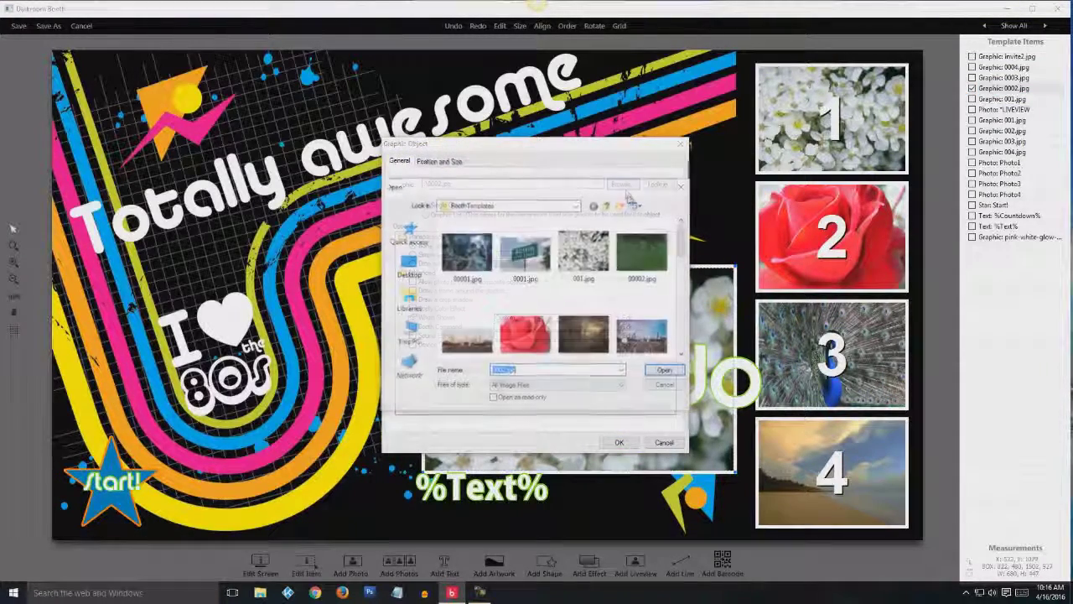
click(525, 334)
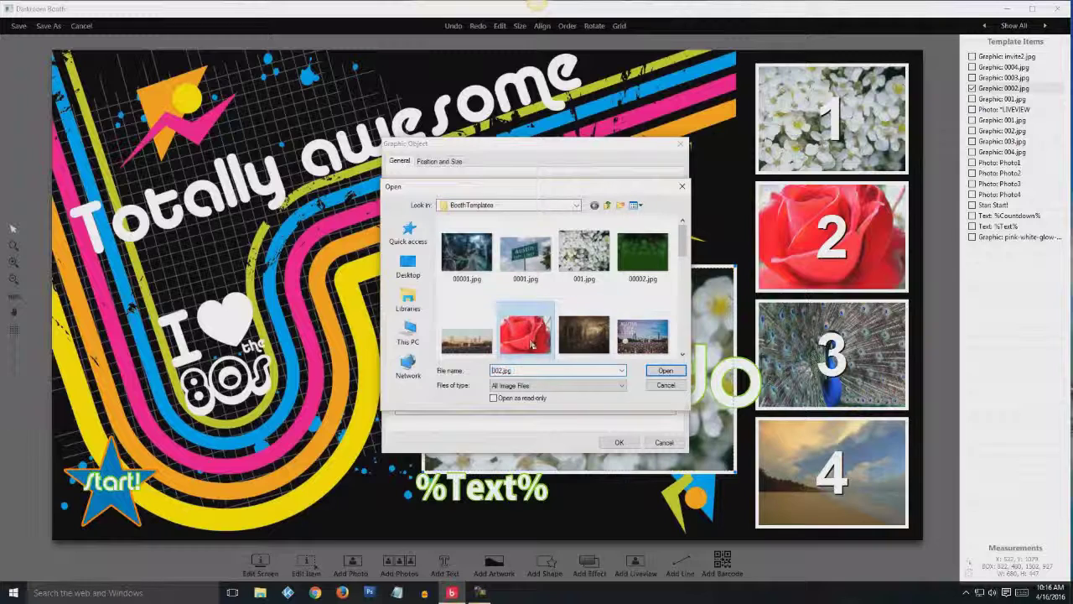
click(665, 372)
click(619, 442)
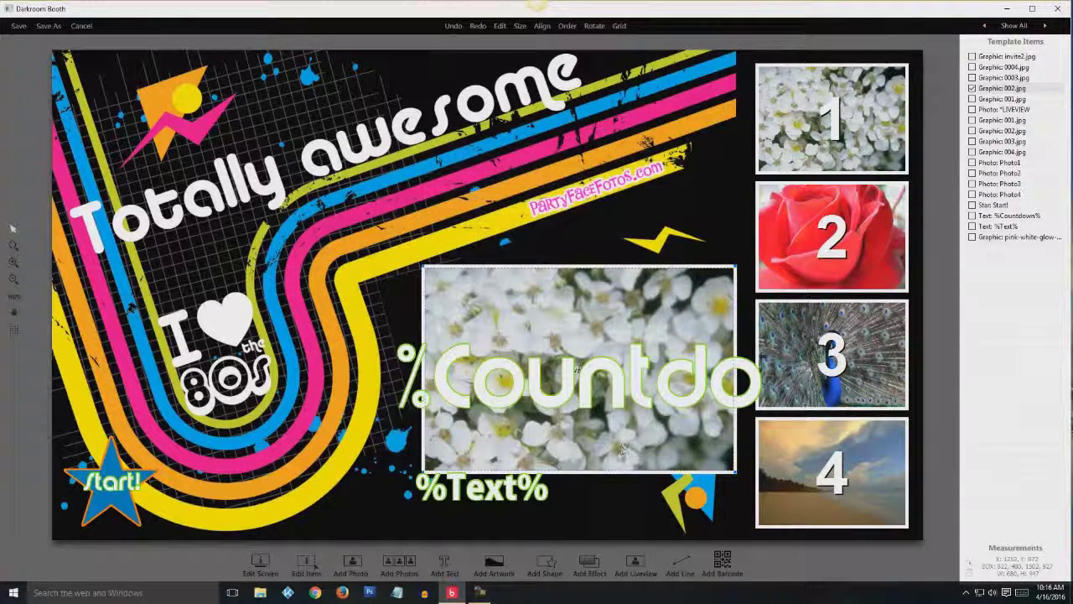
- Replace live-view background 0003.jpg with the peacock picture 003.jpg
click(1000, 78)
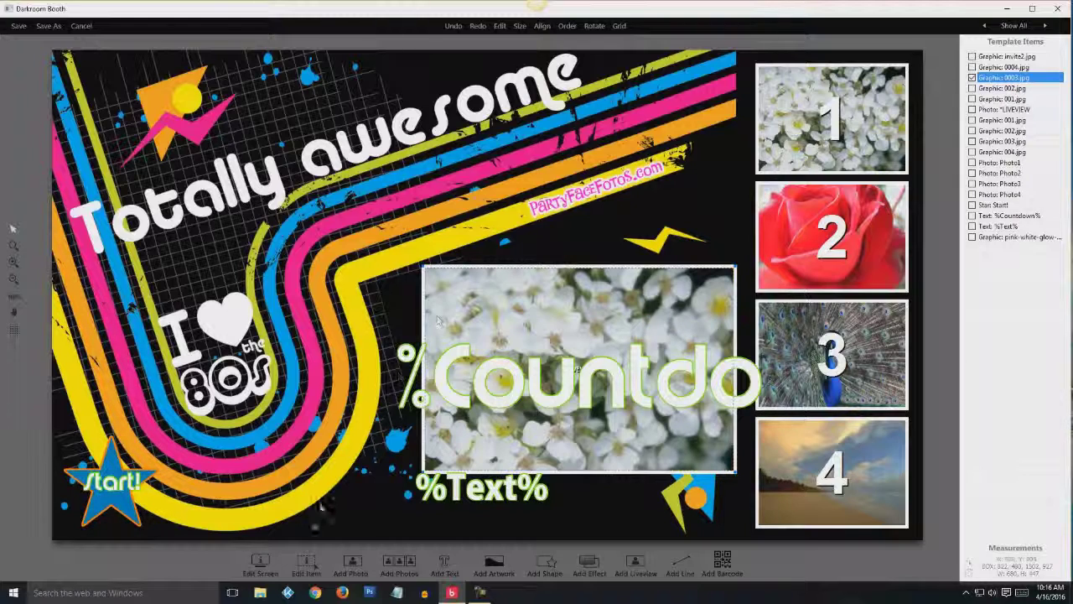
click(307, 564)
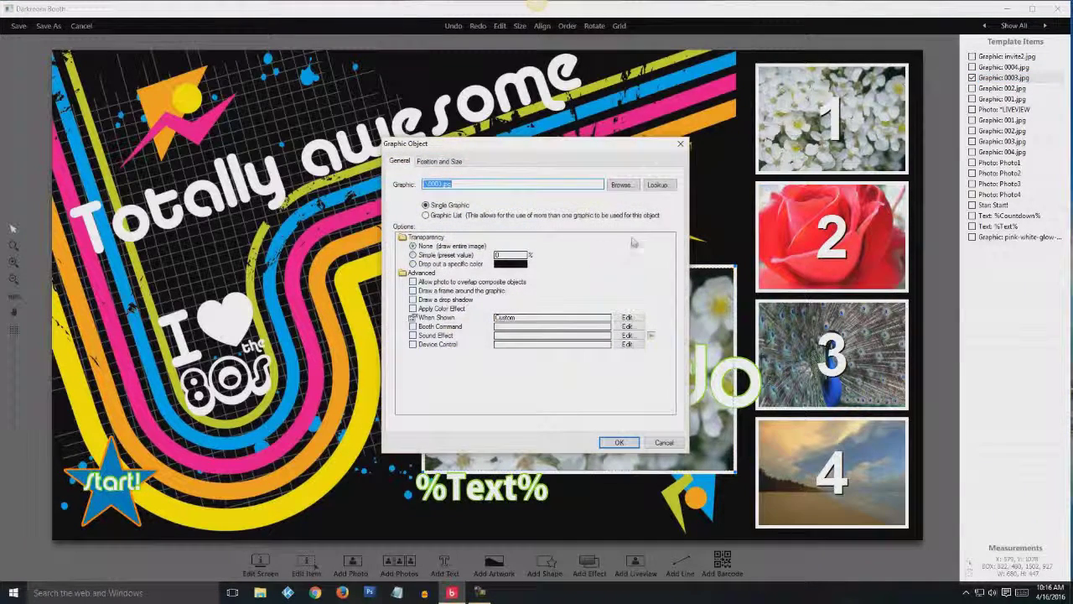
click(622, 185)
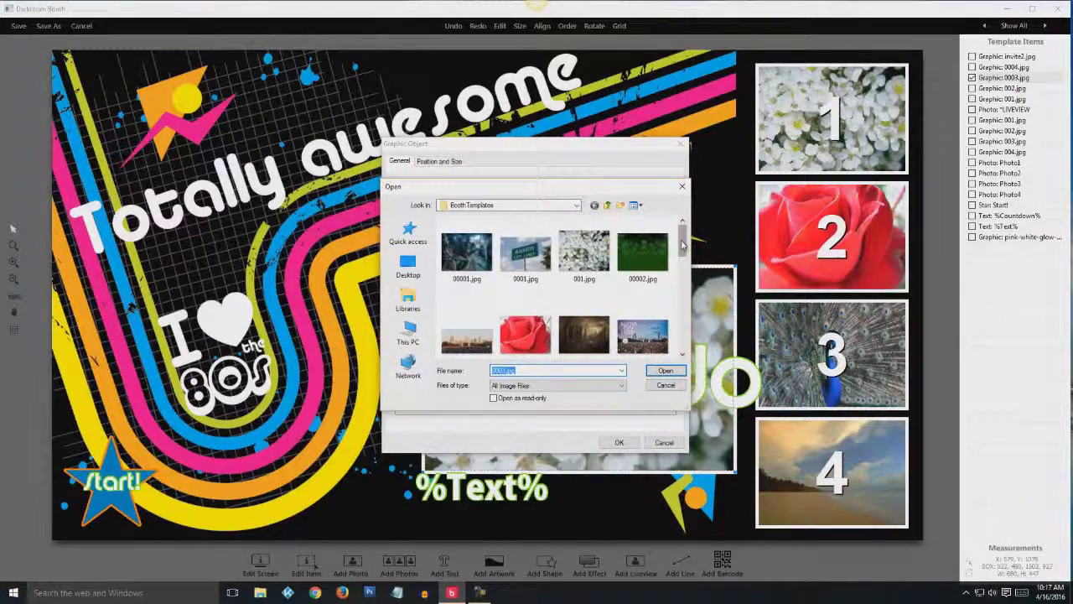
scroll(686, 262, down, 3)
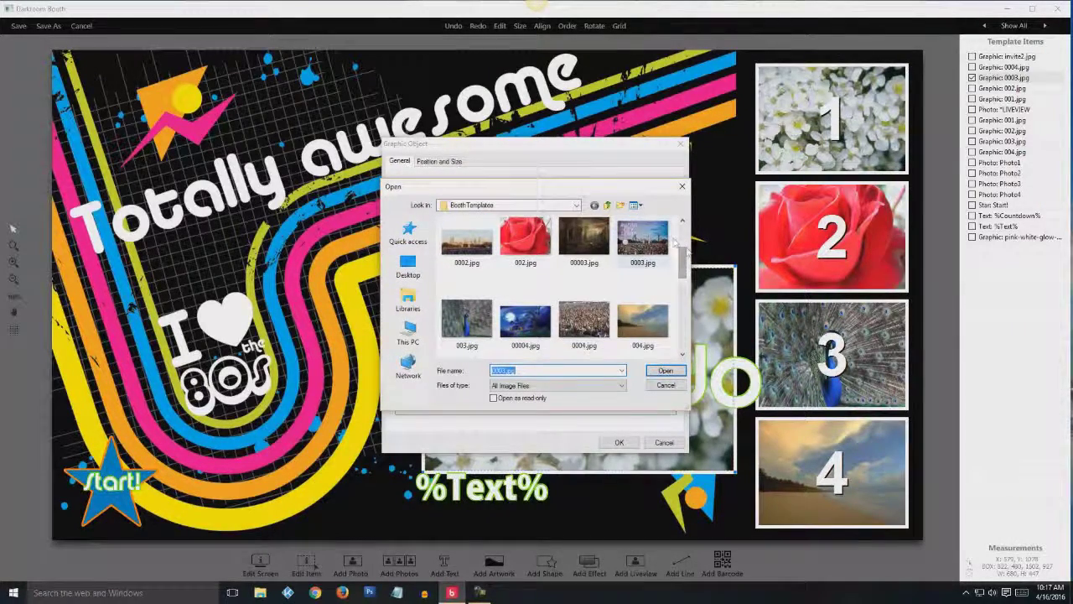
click(471, 330)
click(665, 371)
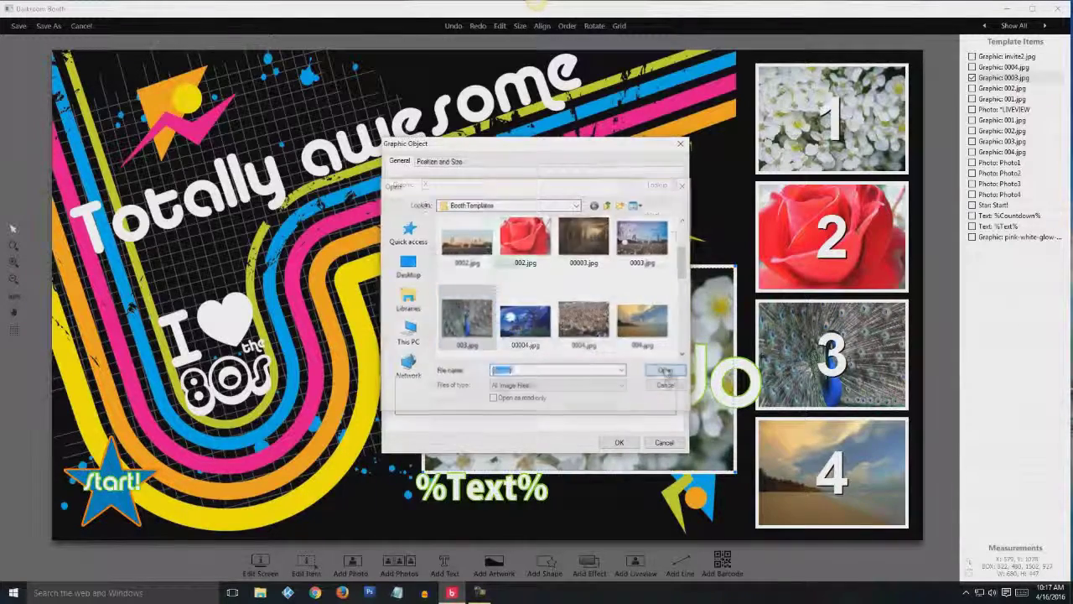
click(621, 442)
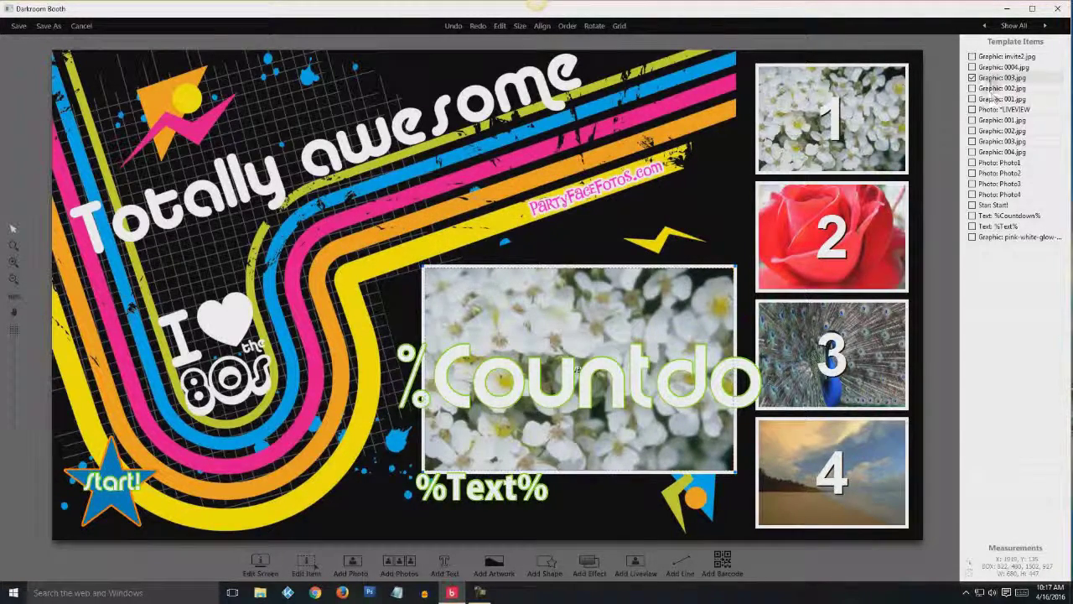
- Replace live-view background 0004.jpg with the beach picture 004.jpg
click(997, 70)
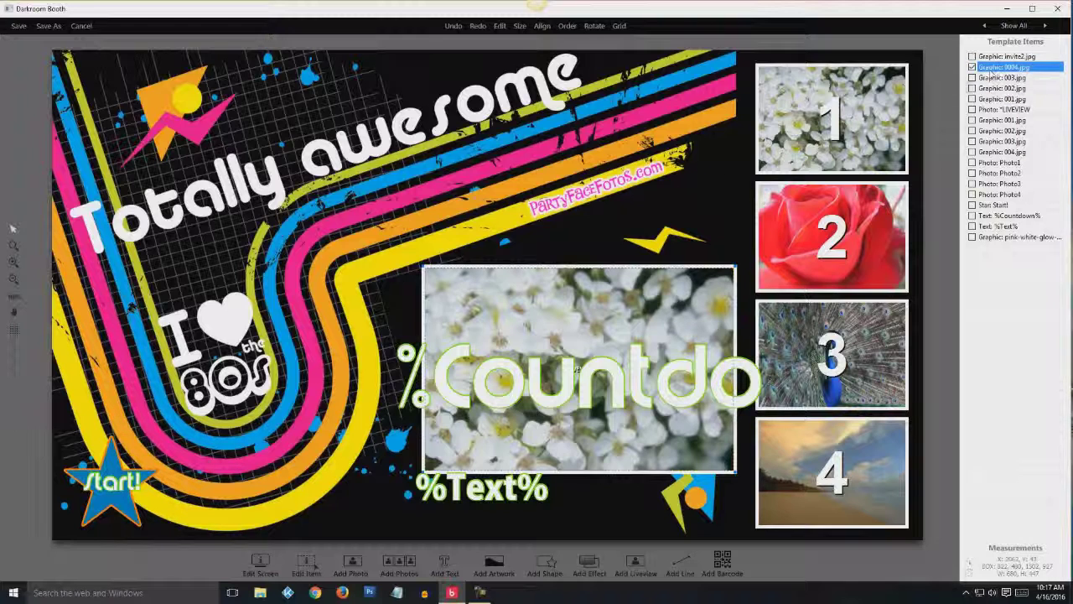
click(306, 566)
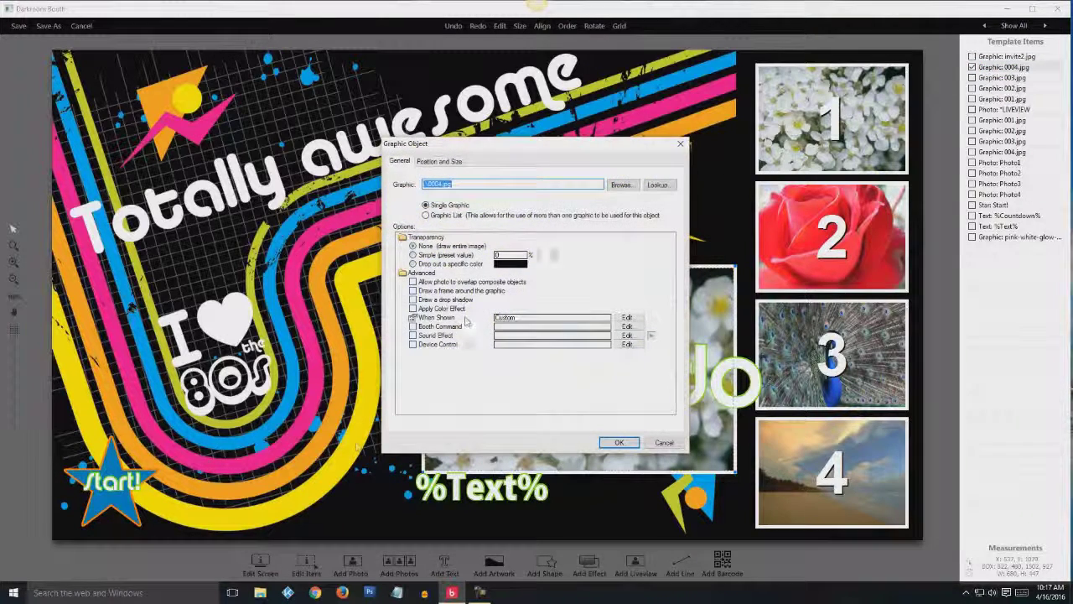
click(620, 185)
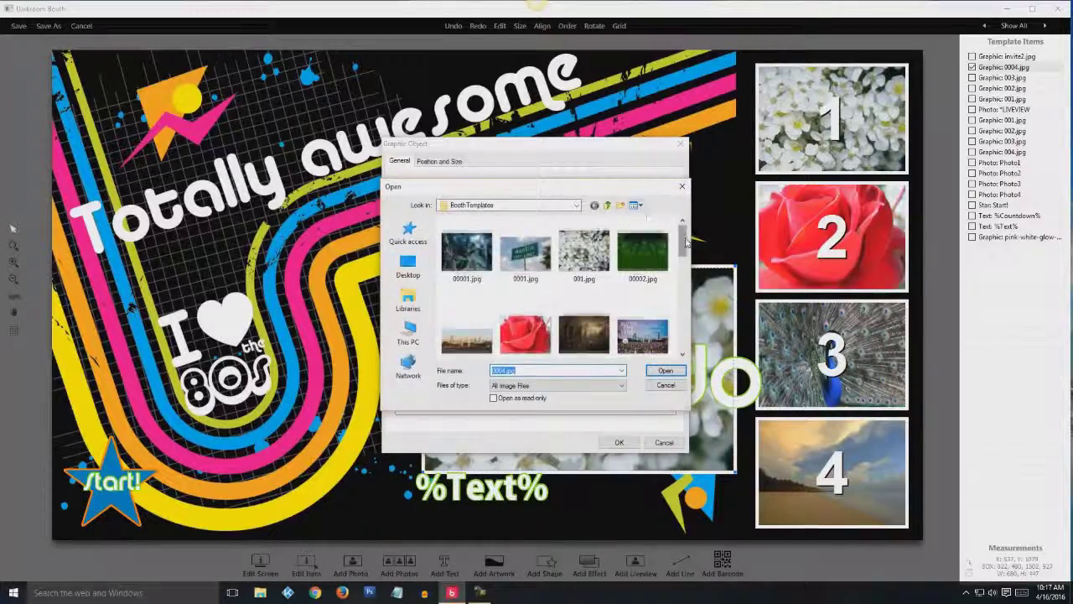
drag(684, 237, 687, 273)
click(642, 264)
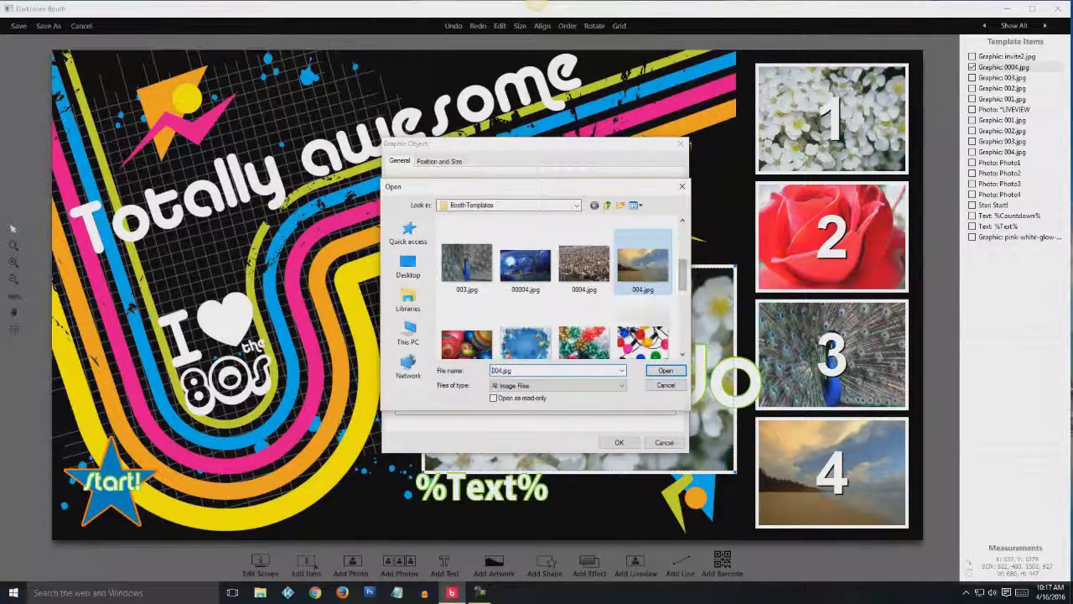
click(665, 371)
click(617, 445)
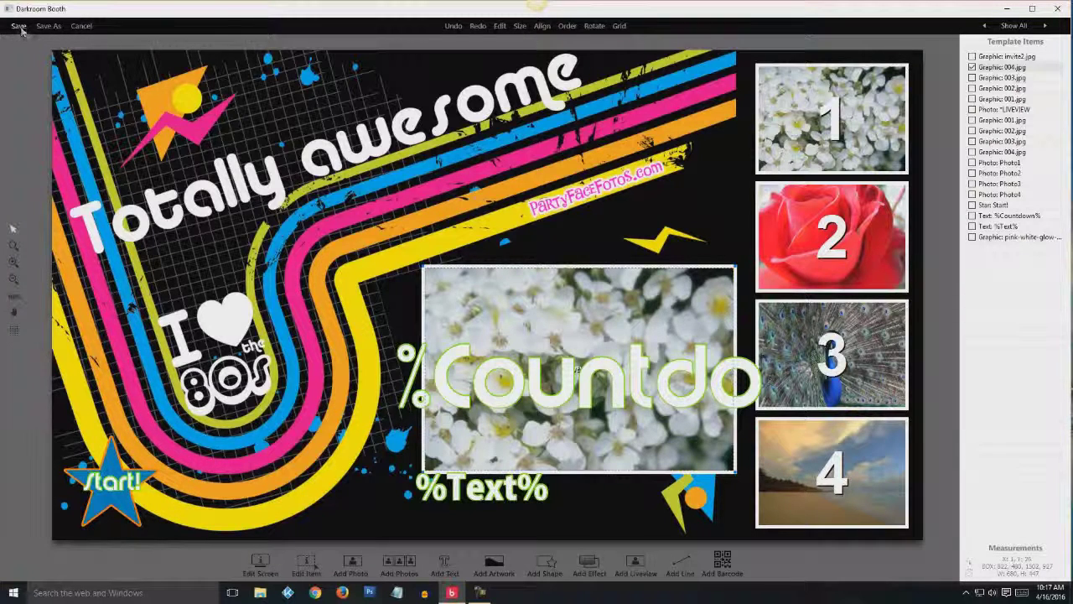
- Save the edited 80s on-screen template and return to the Main settings page
click(19, 27)
click(35, 26)
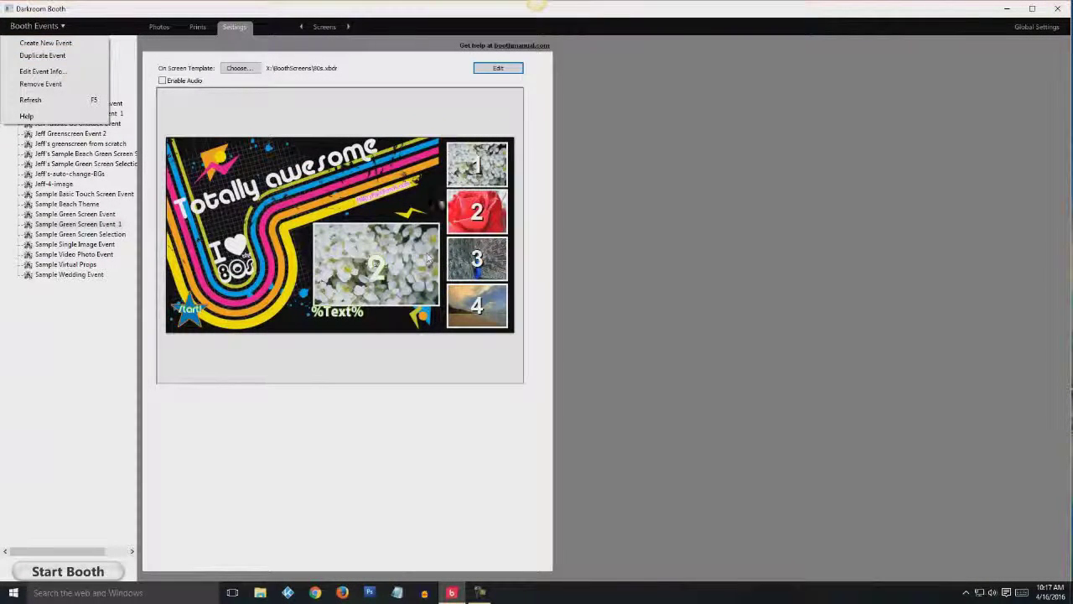
click(326, 28)
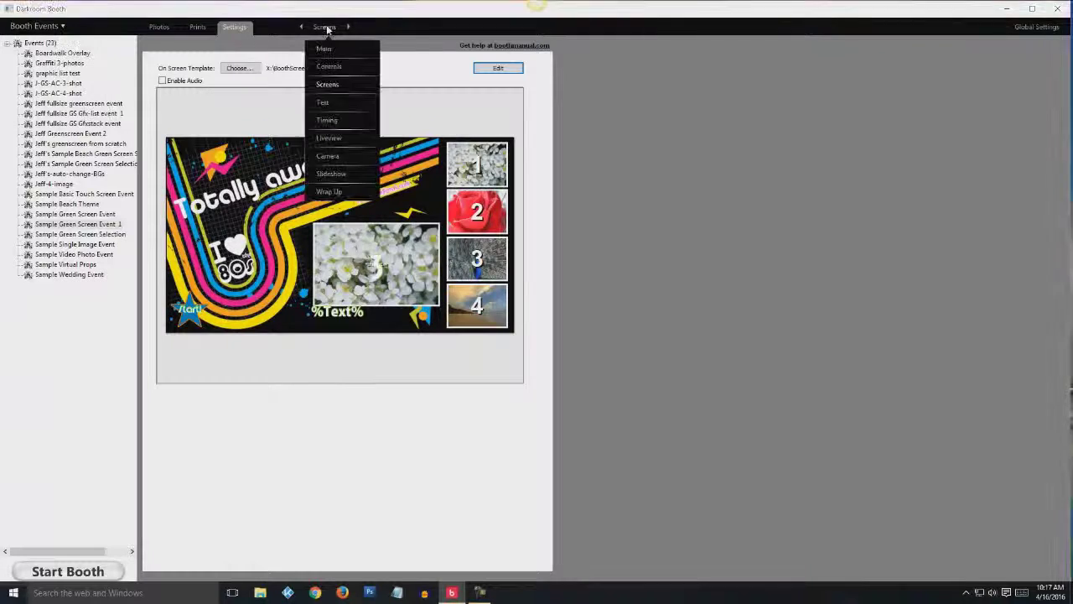
click(323, 48)
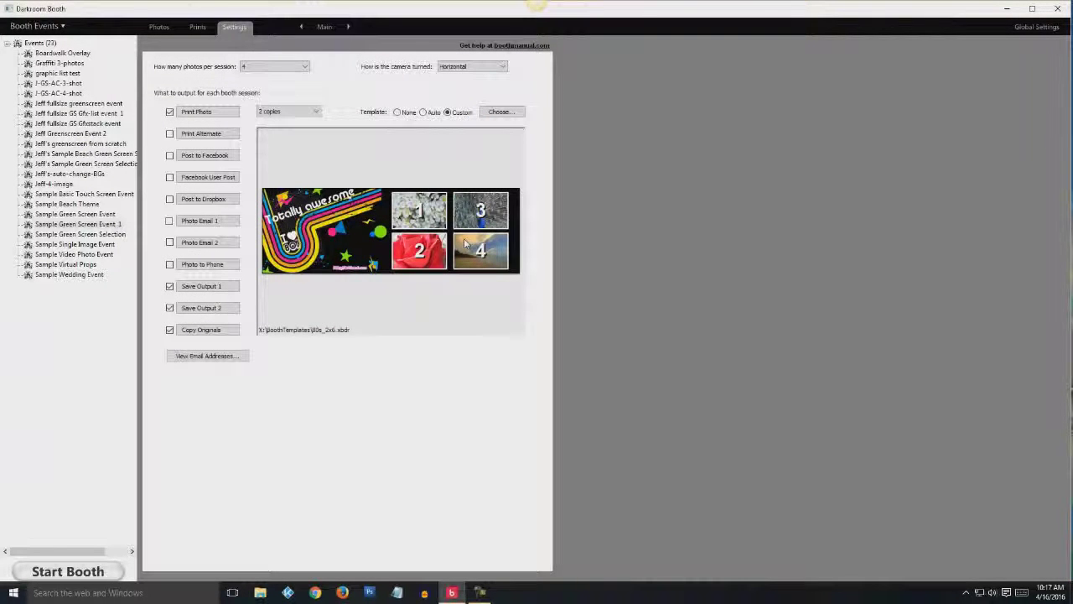